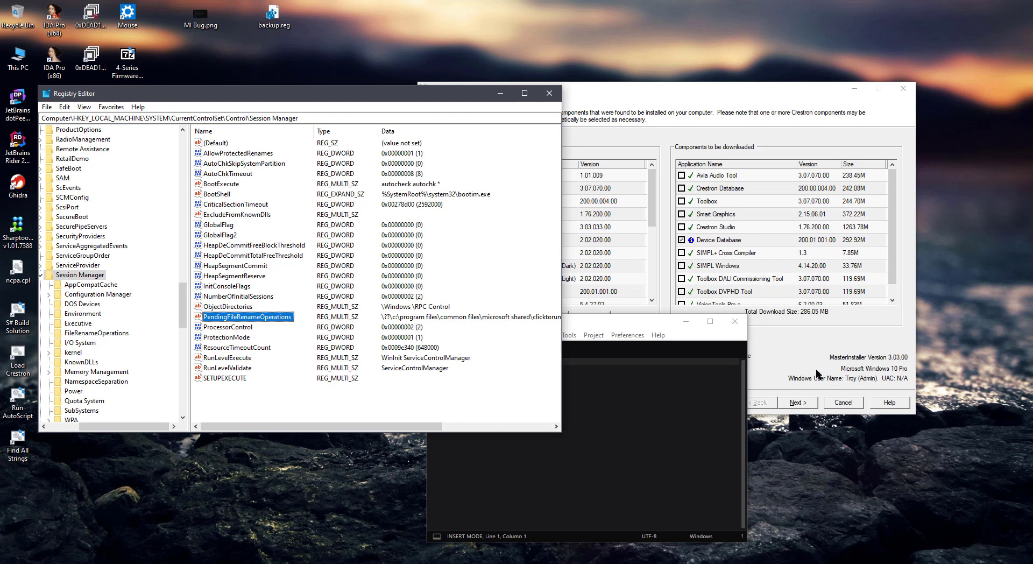
# Bring the Crestron MasterInstaller window forward and move it clear of the Registry Editor's value list
pyautogui.click(794, 353)
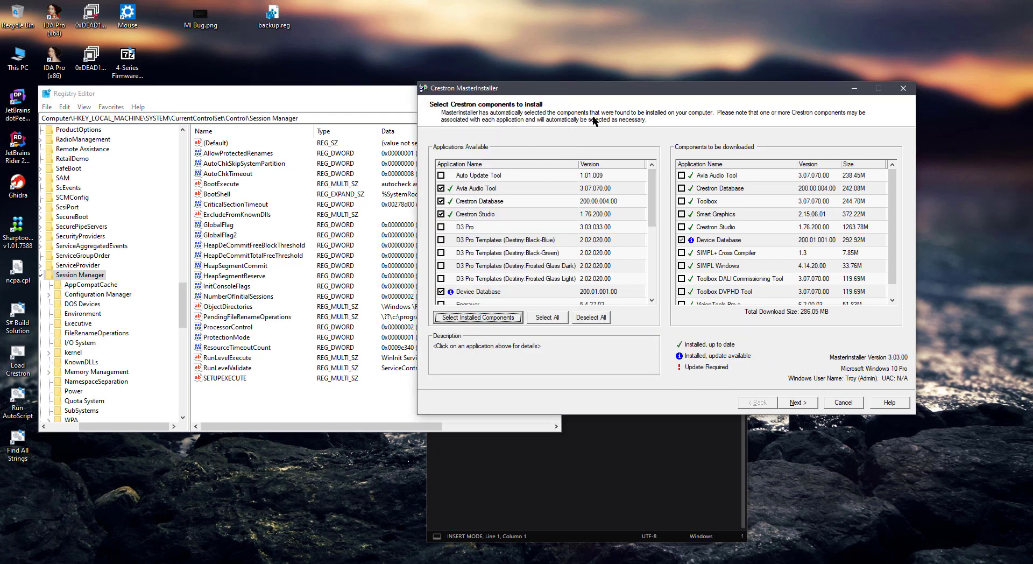
pyautogui.moveTo(541, 87); pyautogui.dragTo(575, 45)
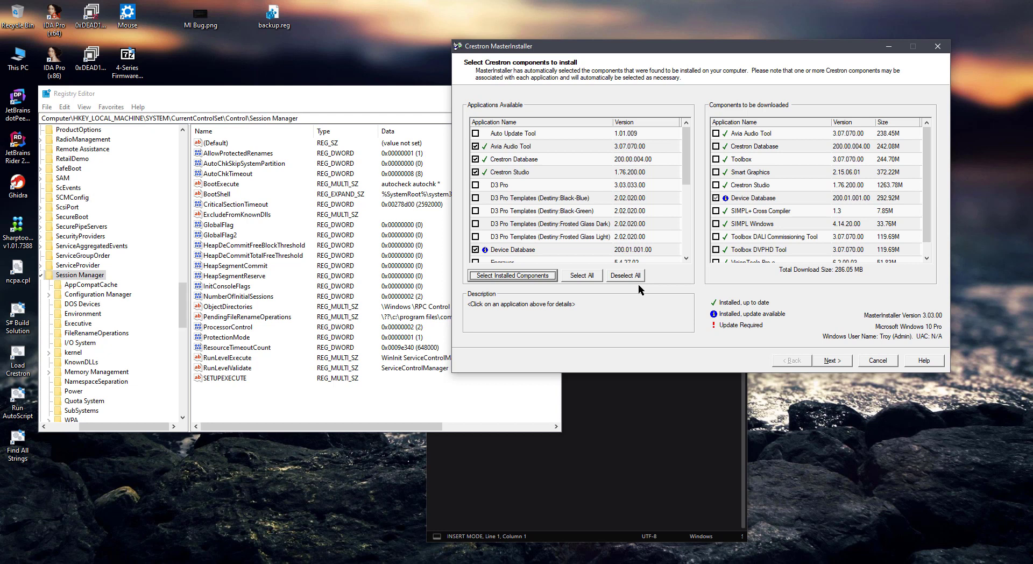
pyautogui.click(374, 352)
pyautogui.click(649, 331)
pyautogui.moveTo(572, 47); pyautogui.dragTo(613, 30)
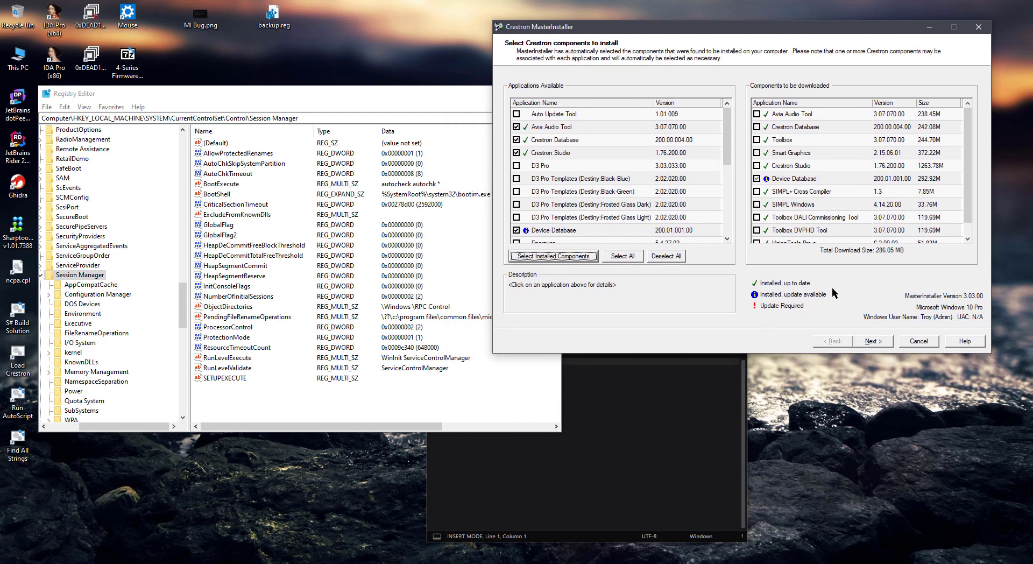
# Inspect the multi-string data of the PendingFileRenameOperations value under Session Manager, leaving it unmodified
pyautogui.click(271, 317)
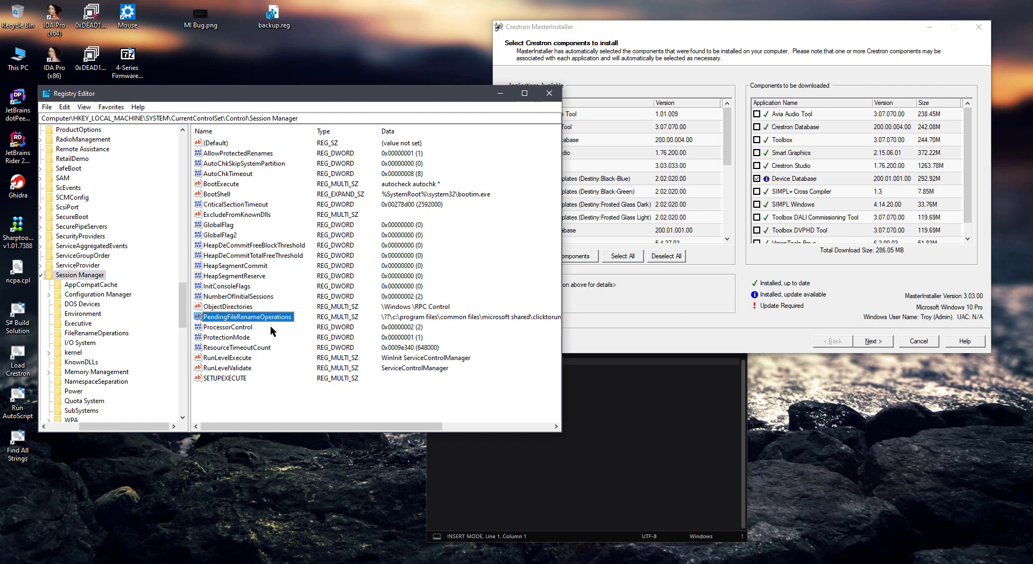
pyautogui.click(663, 321)
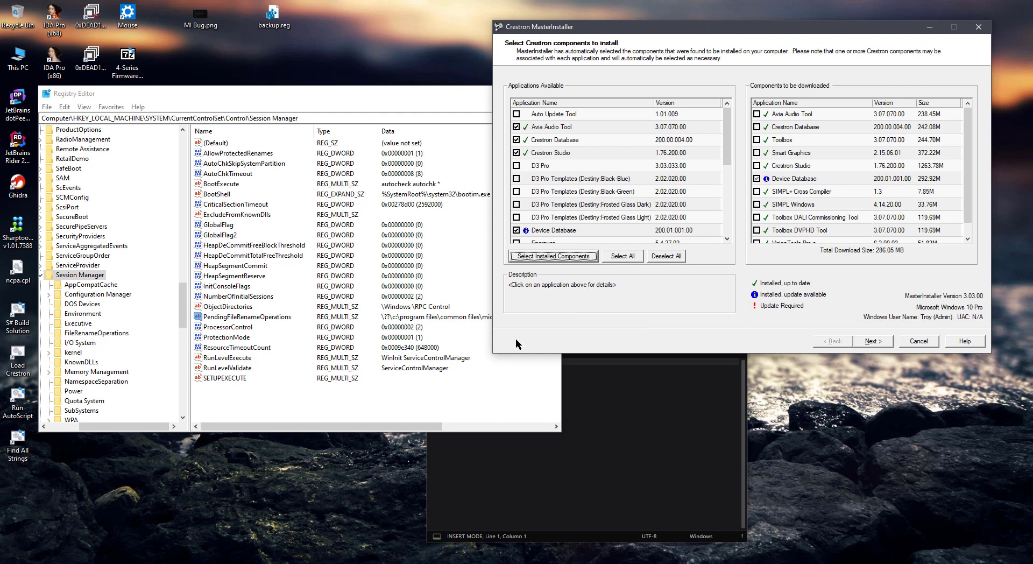
pyautogui.click(393, 317)
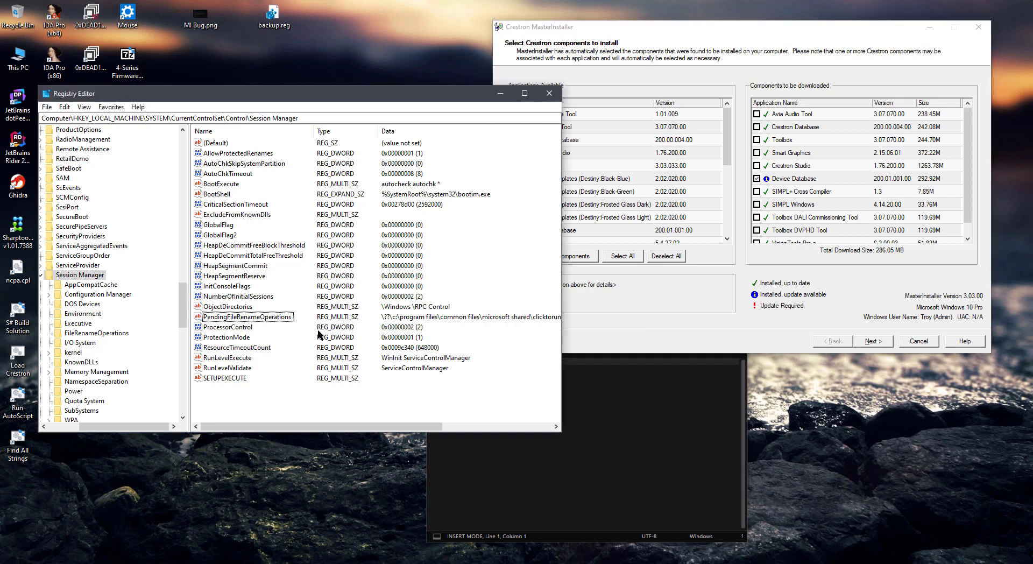
pyautogui.doubleClick(264, 317)
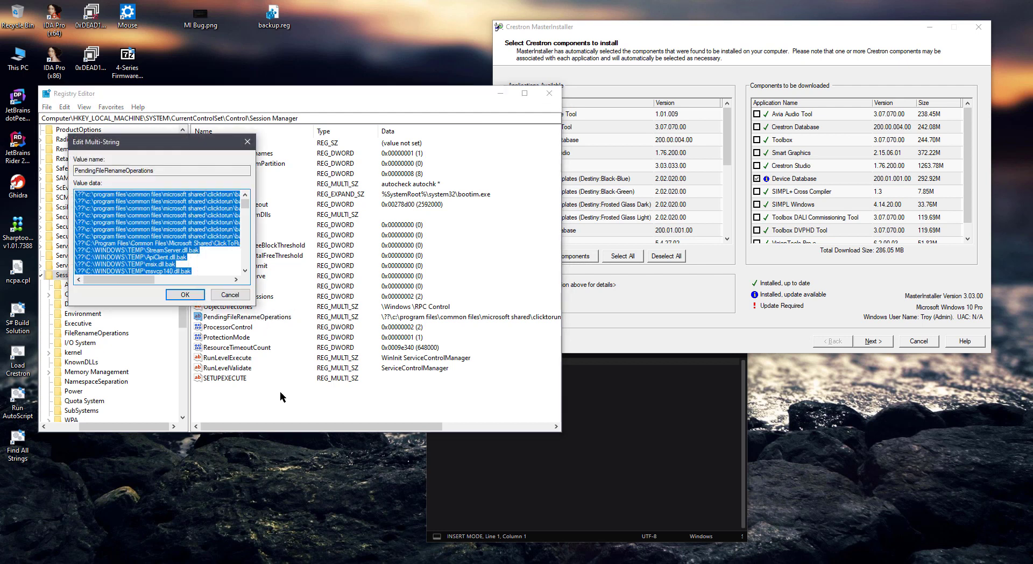
pyautogui.moveTo(163, 145); pyautogui.dragTo(363, 109)
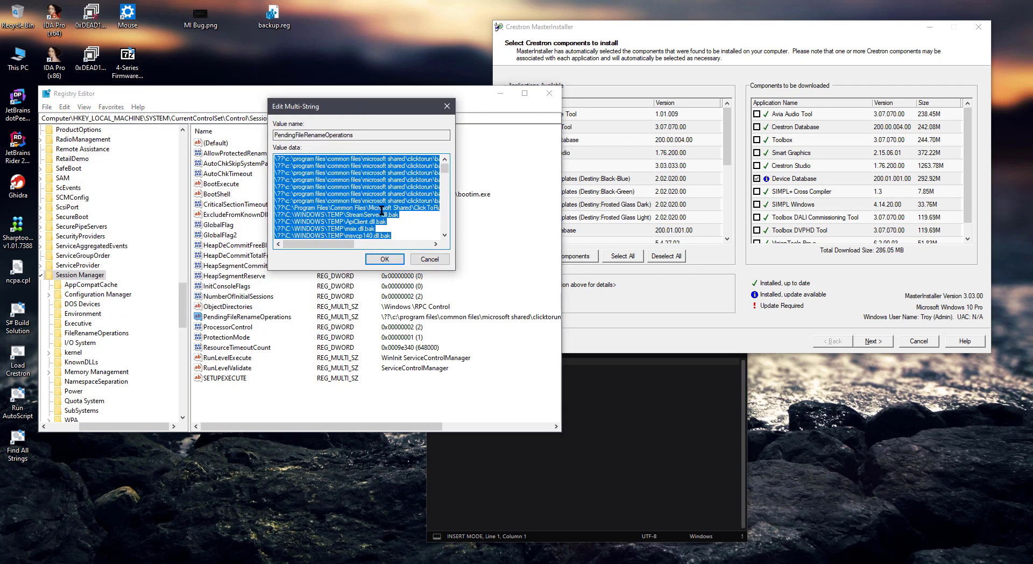
pyautogui.click(425, 261)
# View the binary data of the PendingFileRenameOperations value and close it without changes
pyautogui.rightClick(238, 318)
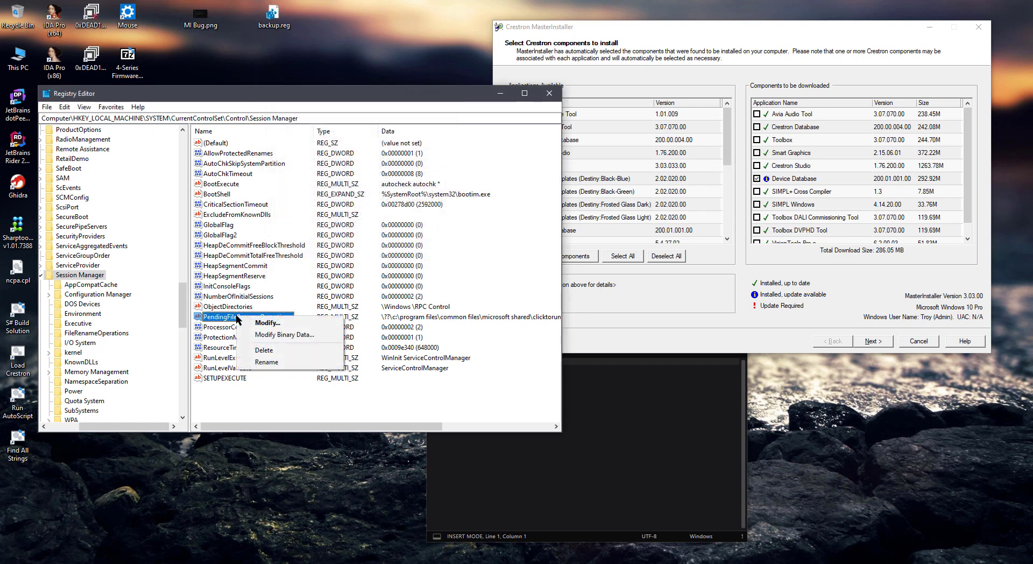
pyautogui.click(266, 336)
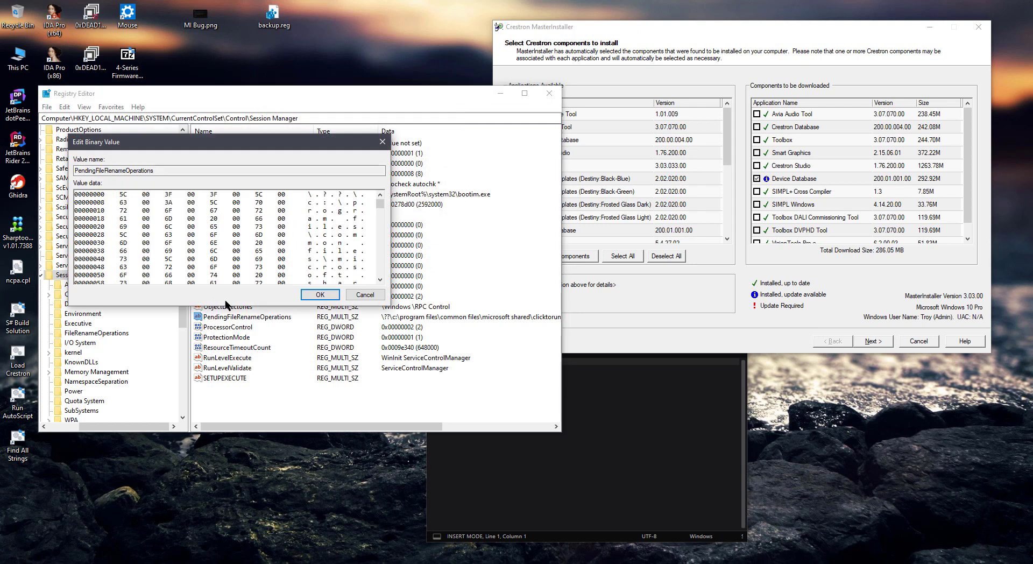
pyautogui.click(382, 142)
# Switch to Sublime Text and write filepath\0\0 as an example of the delete-entry format
pyautogui.click(593, 377)
pyautogui.write('filename')
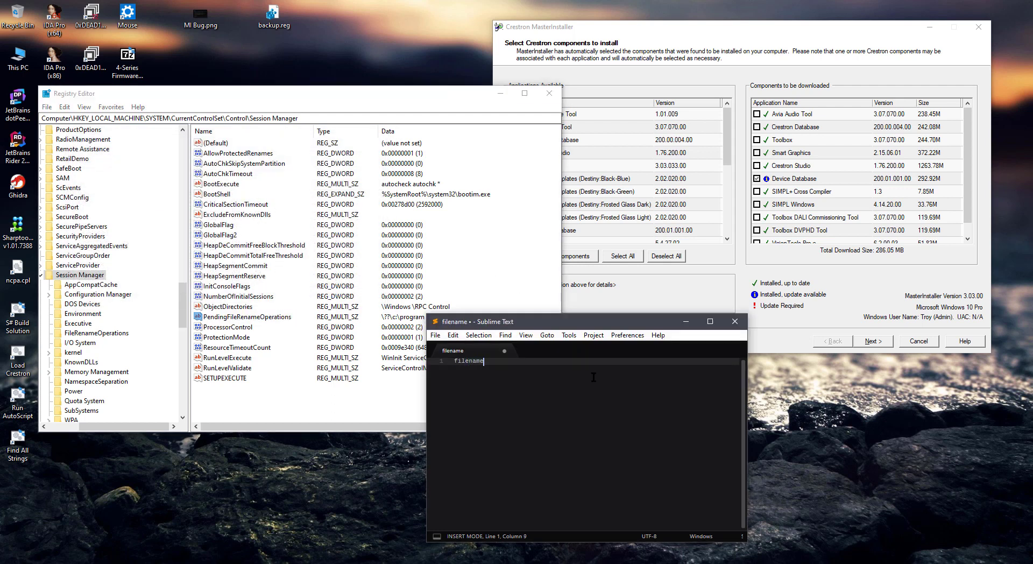
pyautogui.press('BackSpace')
pyautogui.press('BackSpace')
pyautogui.press('BackSpace')
pyautogui.press('BackSpace')
pyautogui.write('ap')
pyautogui.press('BackSpace')
pyautogui.press('BackSpace')
pyautogui.write('path\\0\\0')
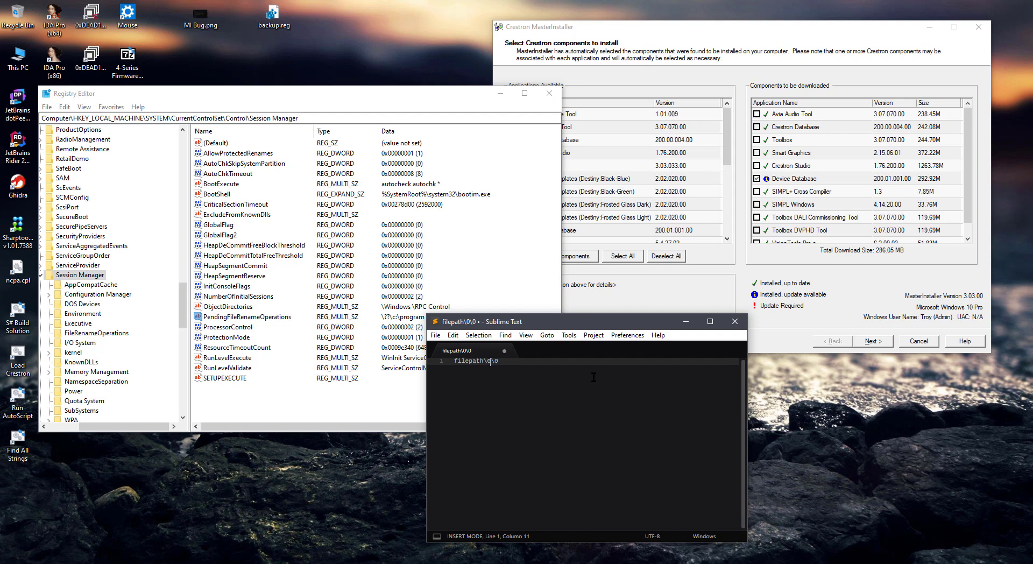
# Replace the second \0 in the example with newfilepath so the line reads filepath\0newfilepath
pyautogui.press('Delete')
pyautogui.press('Delete')
pyautogui.write('newfilepaht')
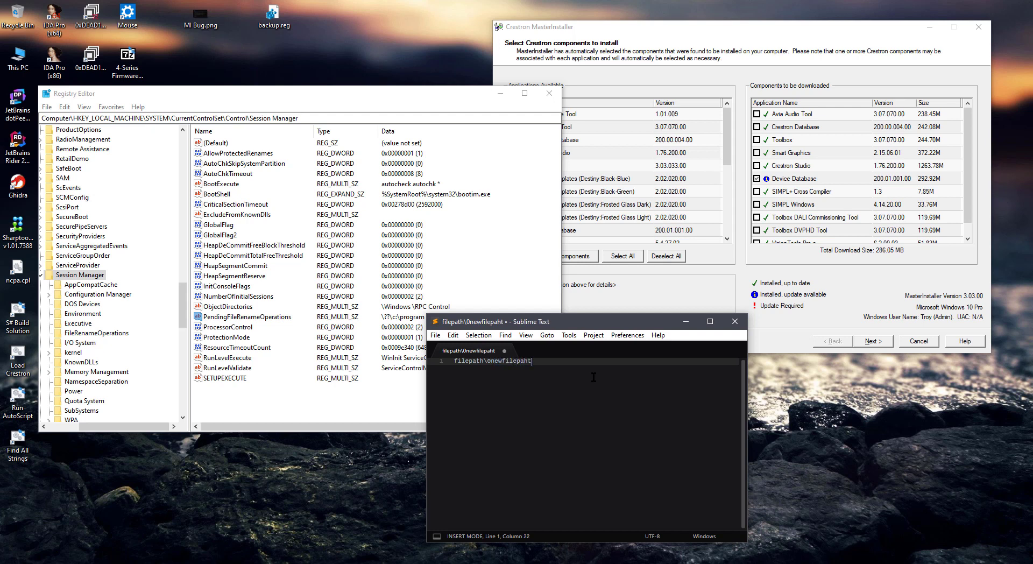
pyautogui.press('BackSpace')
pyautogui.press('BackSpace')
pyautogui.write('th')
pyautogui.hotkey('ctrl', 'a')
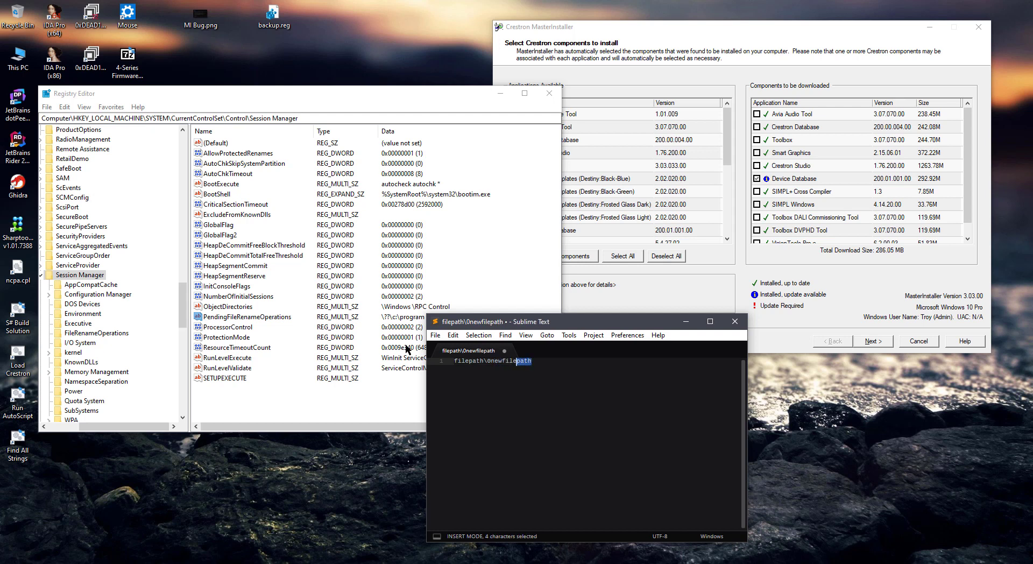
pyautogui.press('Right')
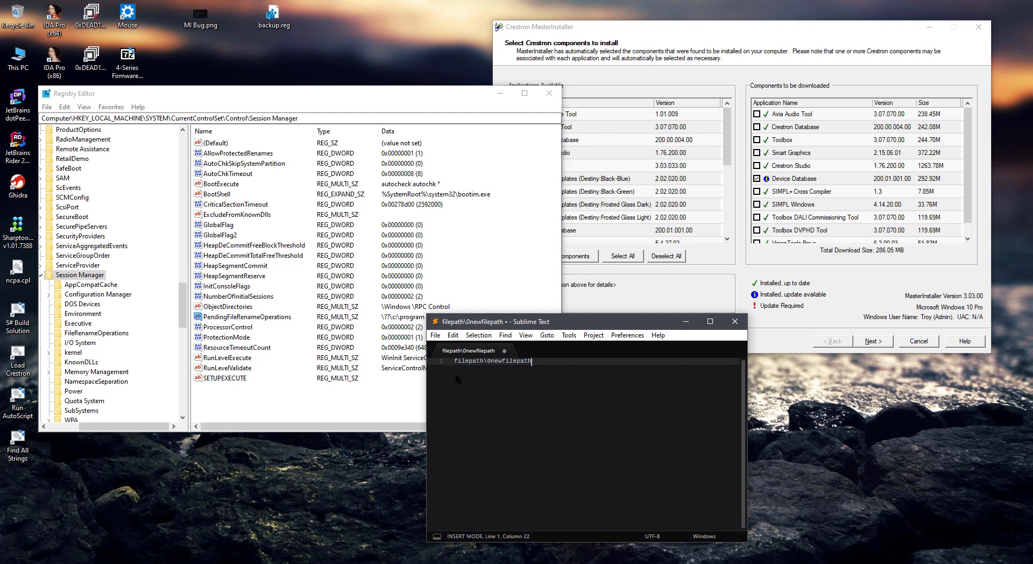
# Clear the example text from the Sublime Text note and minimize its window
pyautogui.hotkey('ctrl', 'a')
pyautogui.press('BackSpace')
pyautogui.click(686, 321)
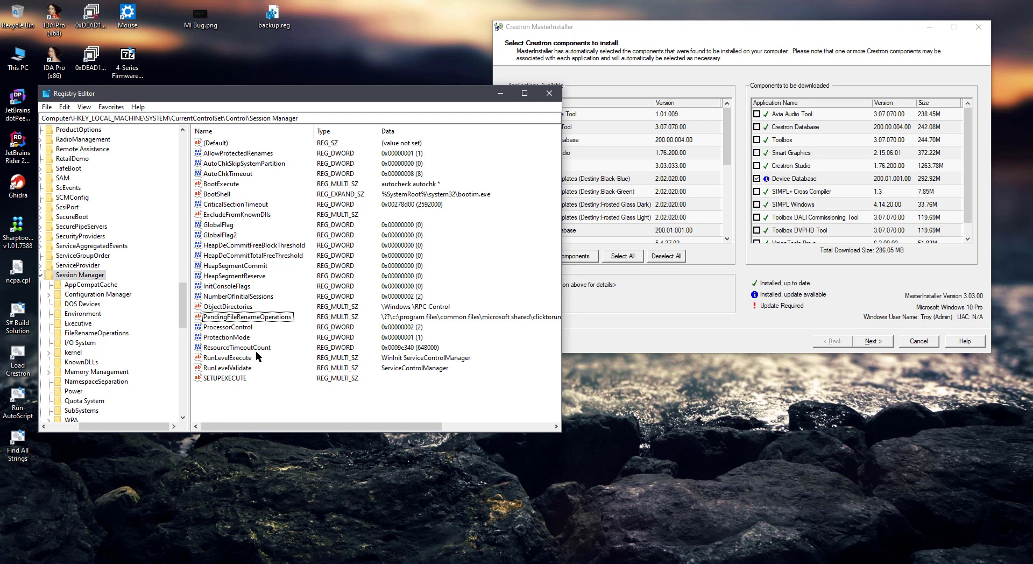
# Open the PendingFileRenameOperations multi-string data for editing in the Registry Editor and move the dialog above the value list
pyautogui.click(255, 319)
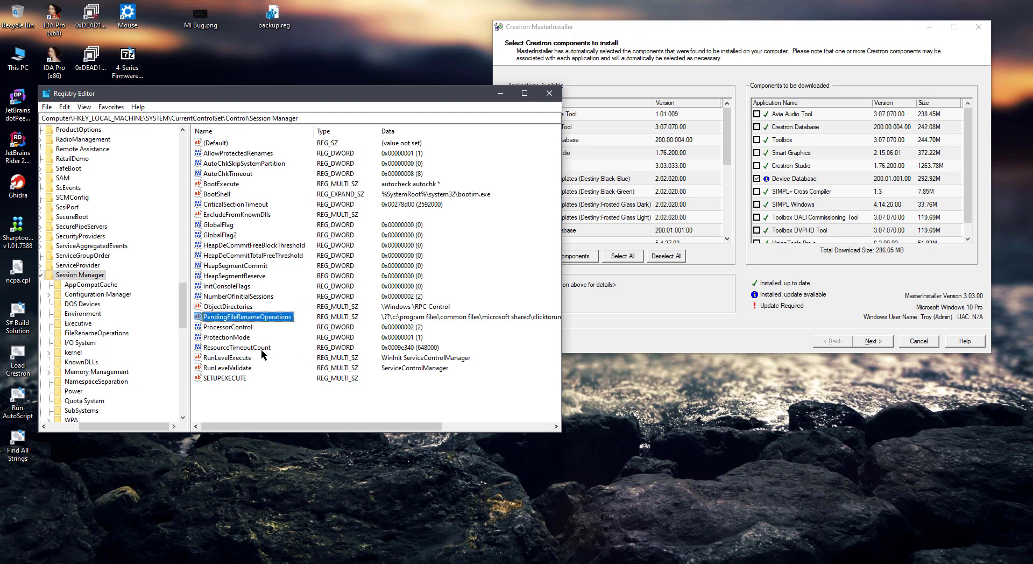
pyautogui.doubleClick(256, 317)
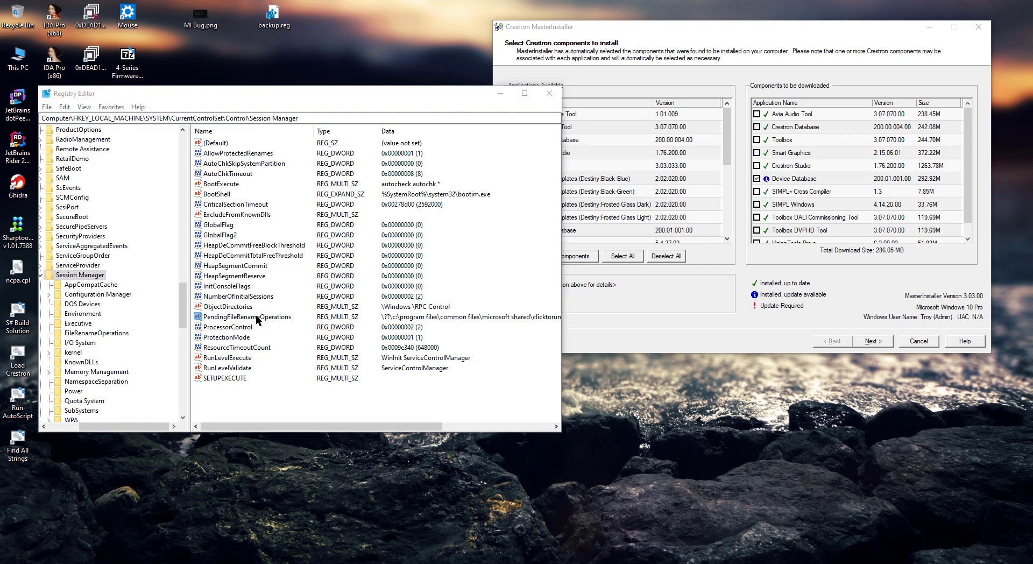
pyautogui.moveTo(167, 153); pyautogui.dragTo(375, 150)
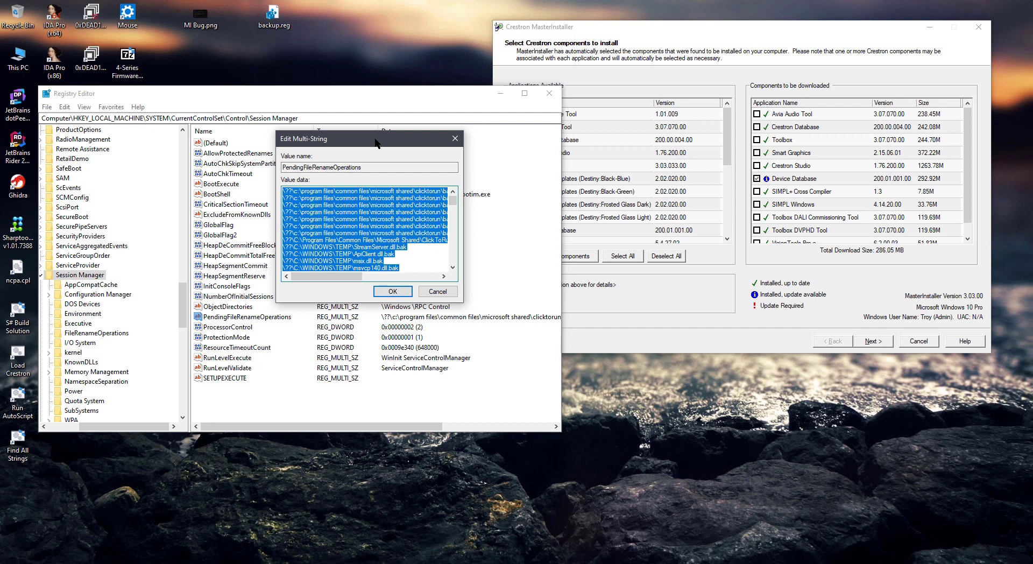
pyautogui.moveTo(376, 142); pyautogui.dragTo(386, 78)
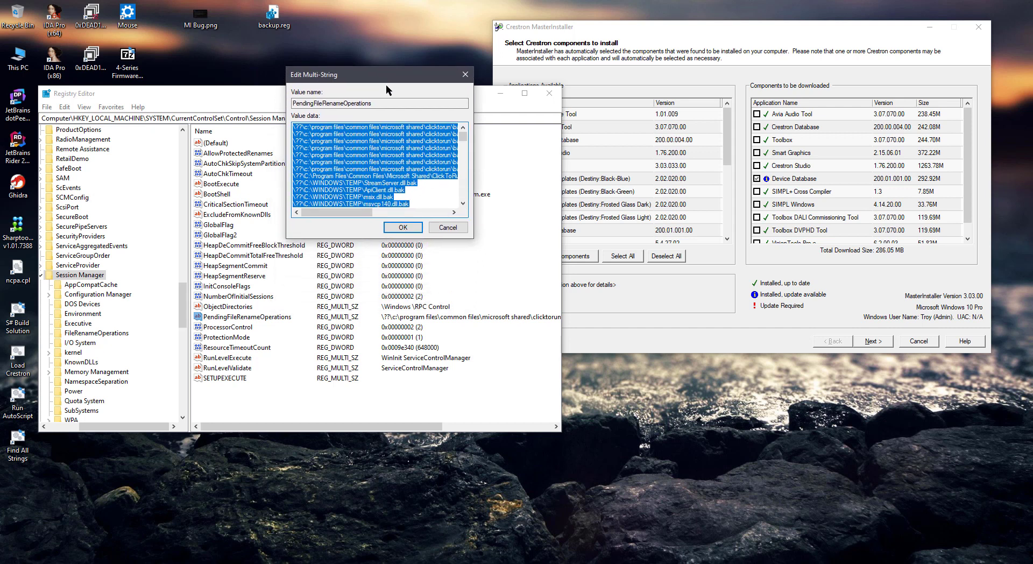
pyautogui.click(395, 177)
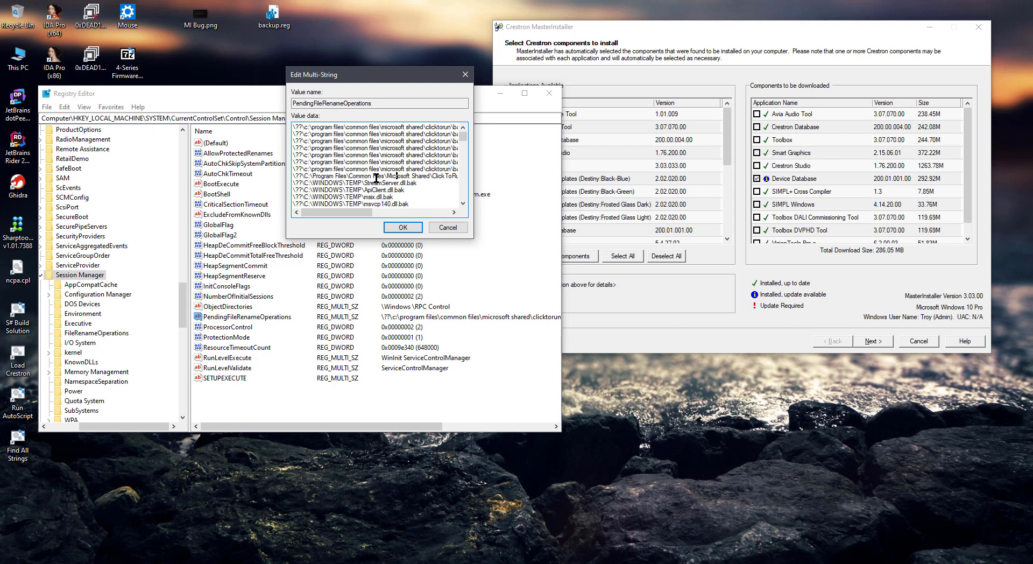
pyautogui.moveTo(365, 74); pyautogui.dragTo(318, 52)
pyautogui.click(369, 133)
# Copy all entries of the PendingFileRenameOperations data into the empty Sublime Text note and enlarge its window to show them
pyautogui.hotkey('ctrl', 'a')
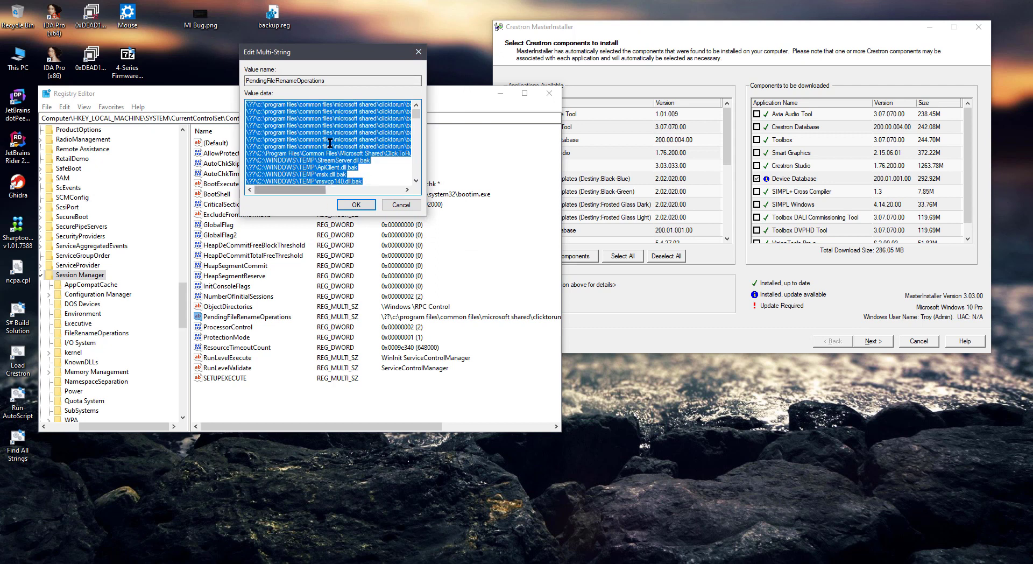
pyautogui.moveTo(342, 54); pyautogui.dragTo(294, 49)
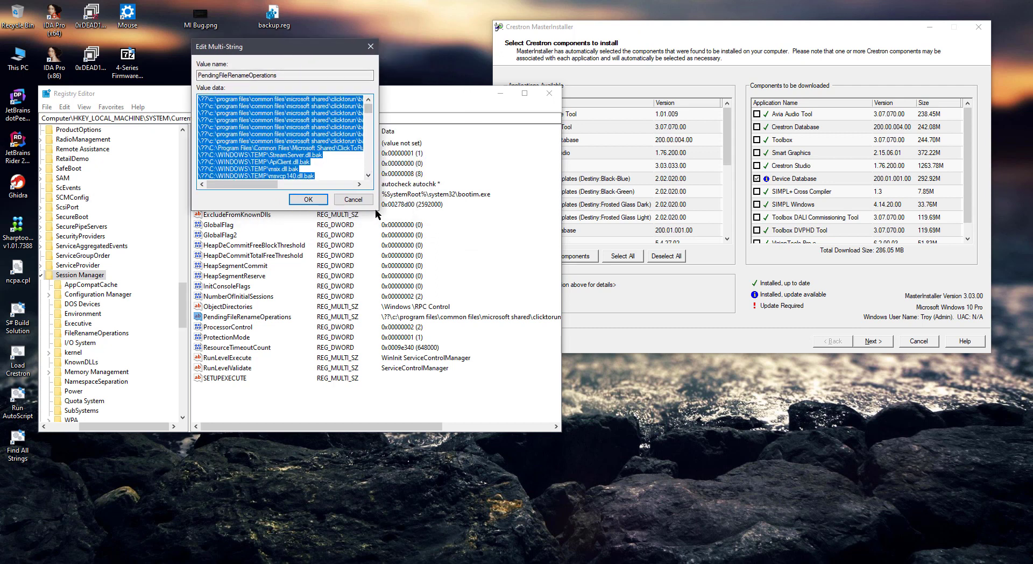
pyautogui.moveTo(251, 187); pyautogui.dragTo(209, 186)
pyautogui.scroll(-2, 267, 135)
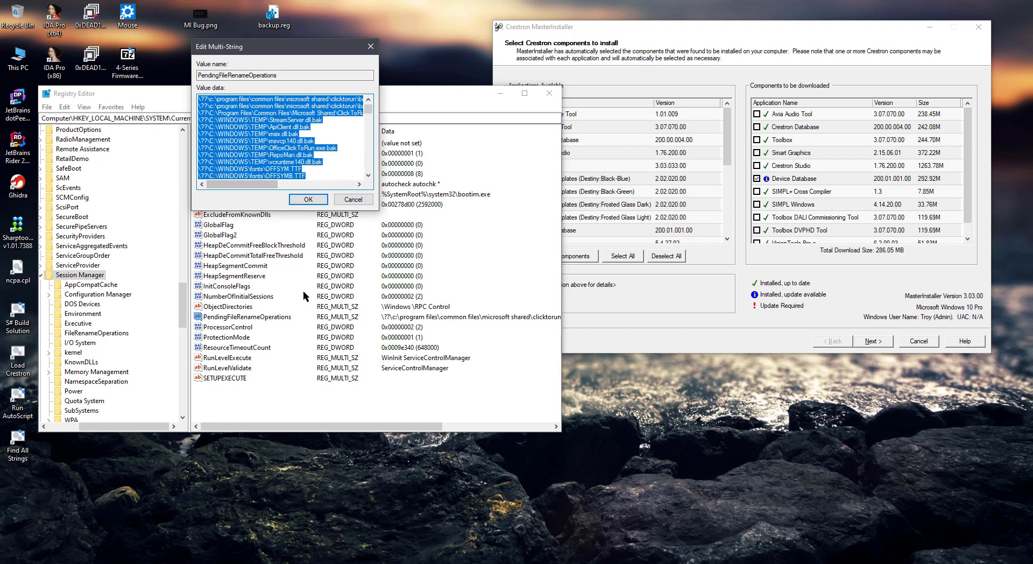
pyautogui.rightClick(273, 161)
pyautogui.click(180, 195)
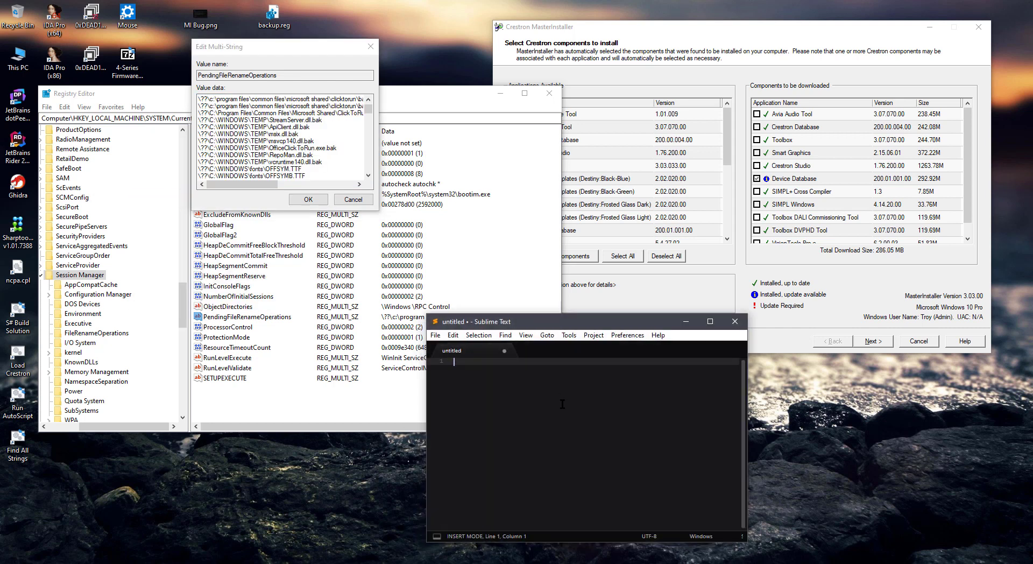
pyautogui.hotkey('ctrl', 'v')
pyautogui.moveTo(533, 321); pyautogui.dragTo(501, 173)
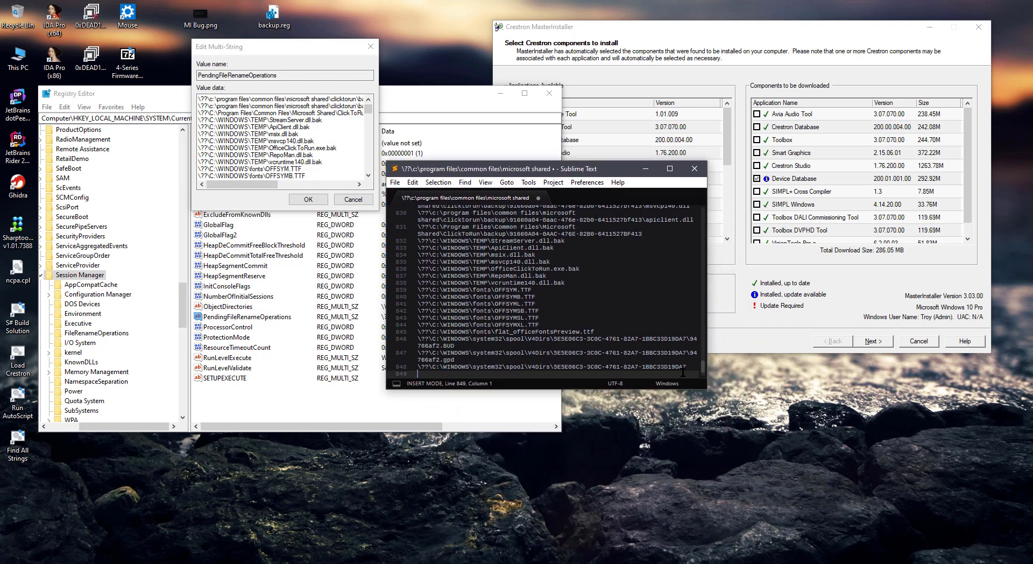
pyautogui.moveTo(707, 388); pyautogui.dragTo(800, 466)
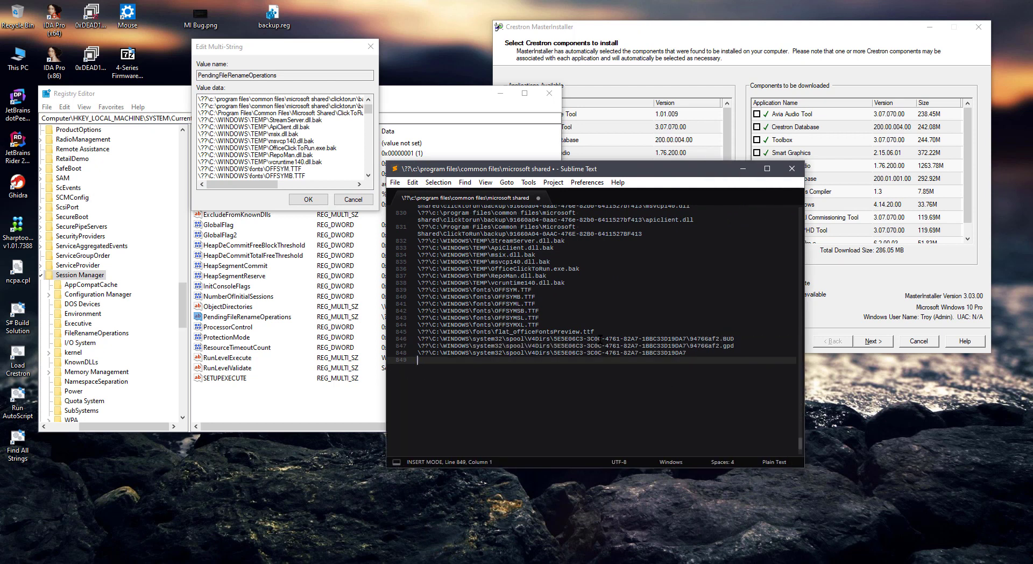
# Select the whole pasted list to check its size, glance at MasterInstaller, and select all entries in the registry value data
pyautogui.hotkey('ctrl', 'a')
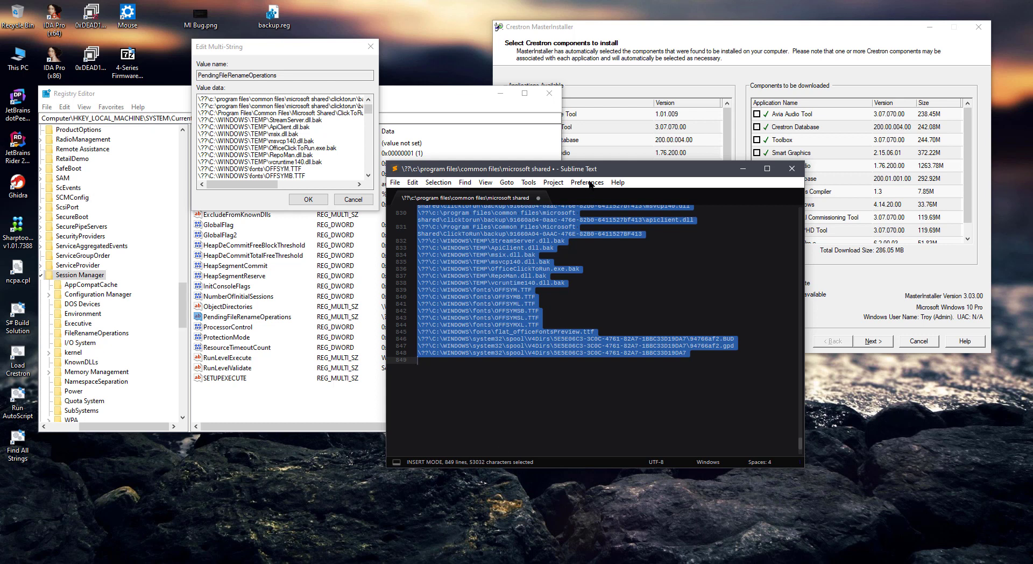
pyautogui.click(636, 27)
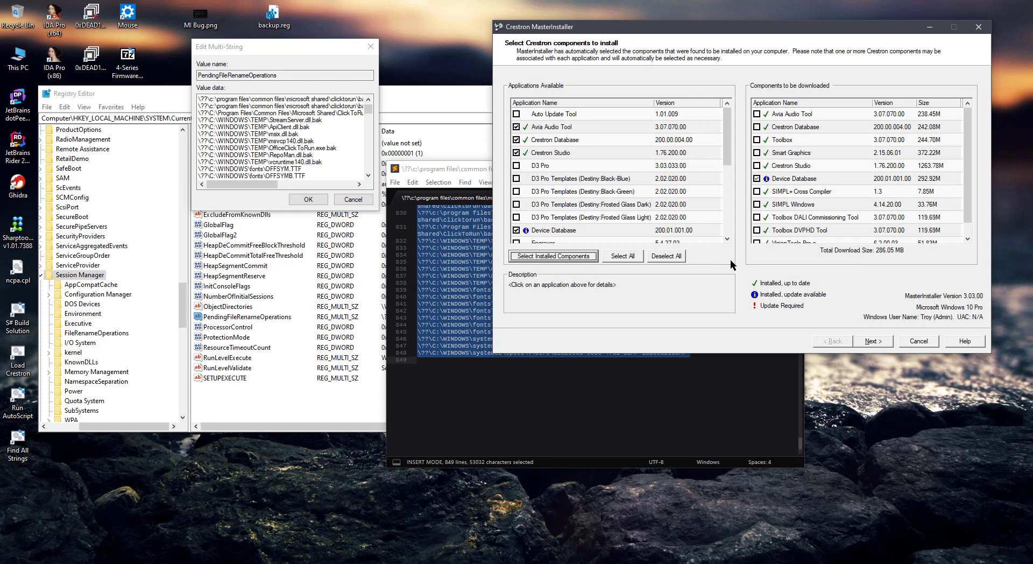
pyautogui.click(619, 388)
pyautogui.click(280, 130)
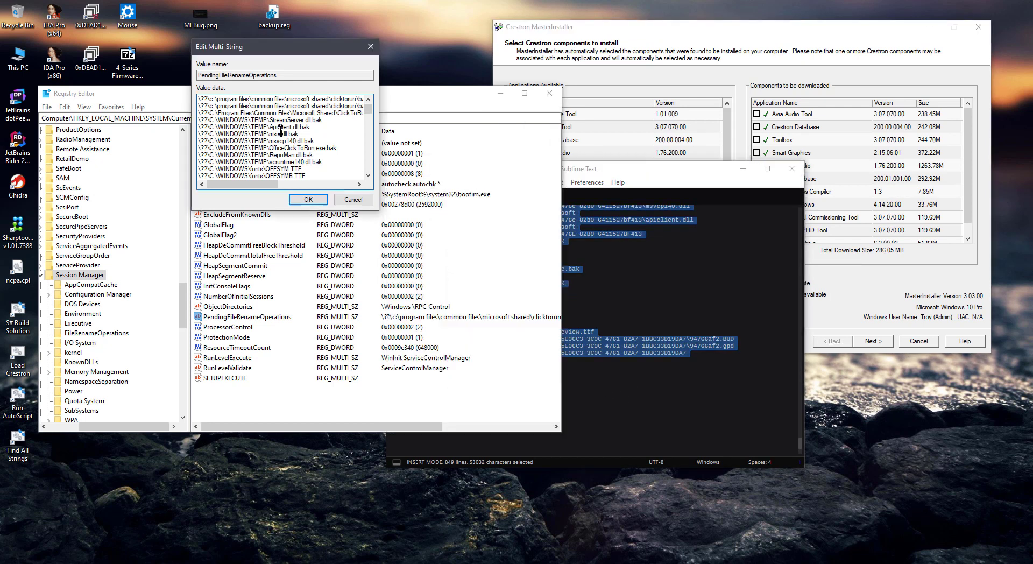
pyautogui.hotkey('ctrl', 'a')
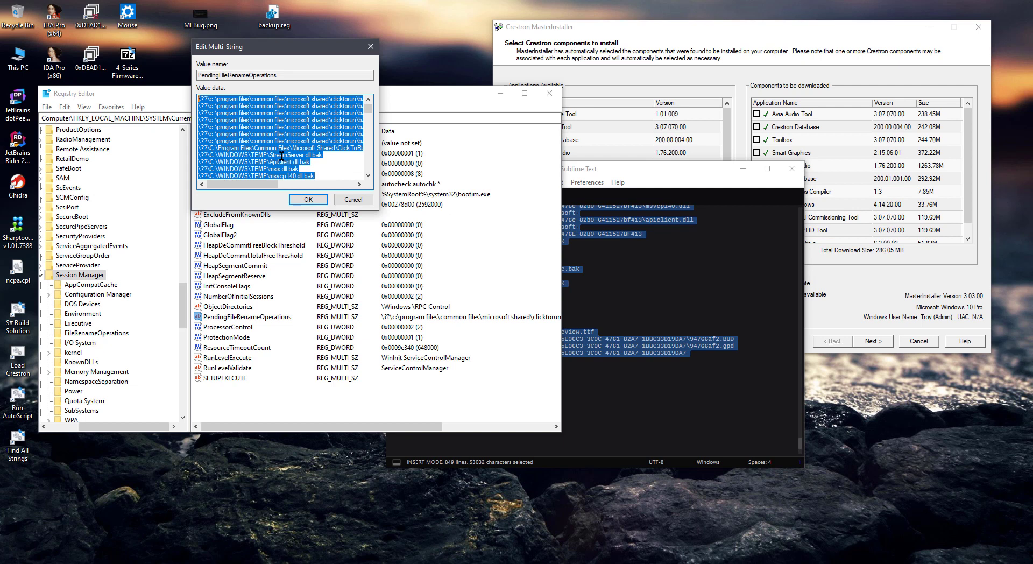
# Return to the Sublime Text note with the pasted entries and close it without saving
pyautogui.click(634, 334)
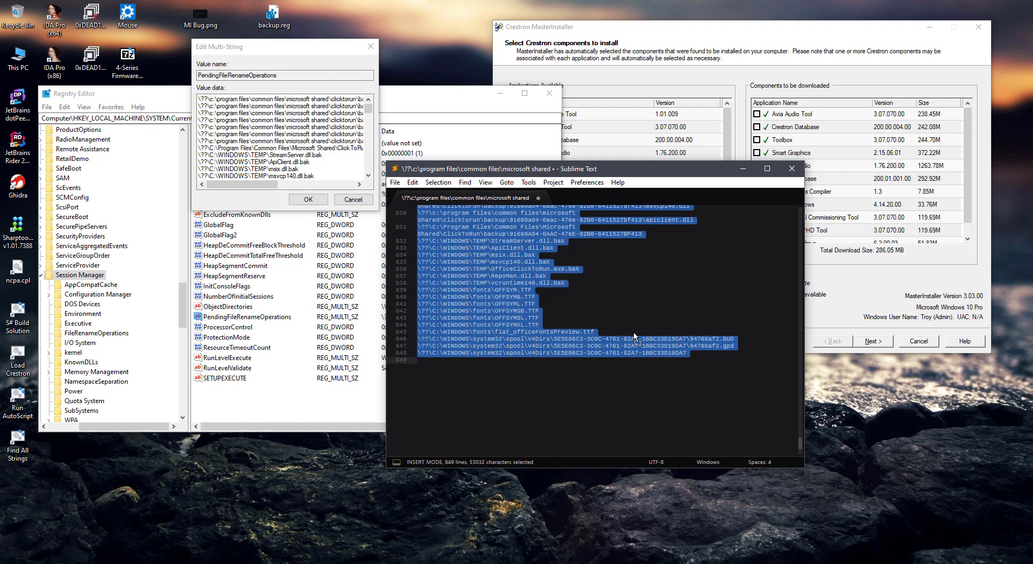
pyautogui.click(618, 391)
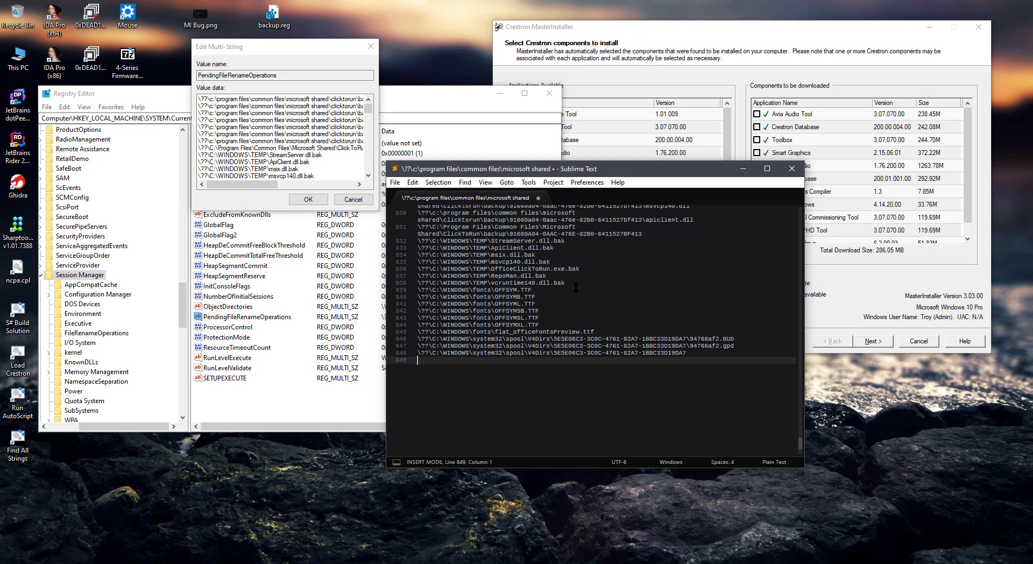
pyautogui.click(791, 168)
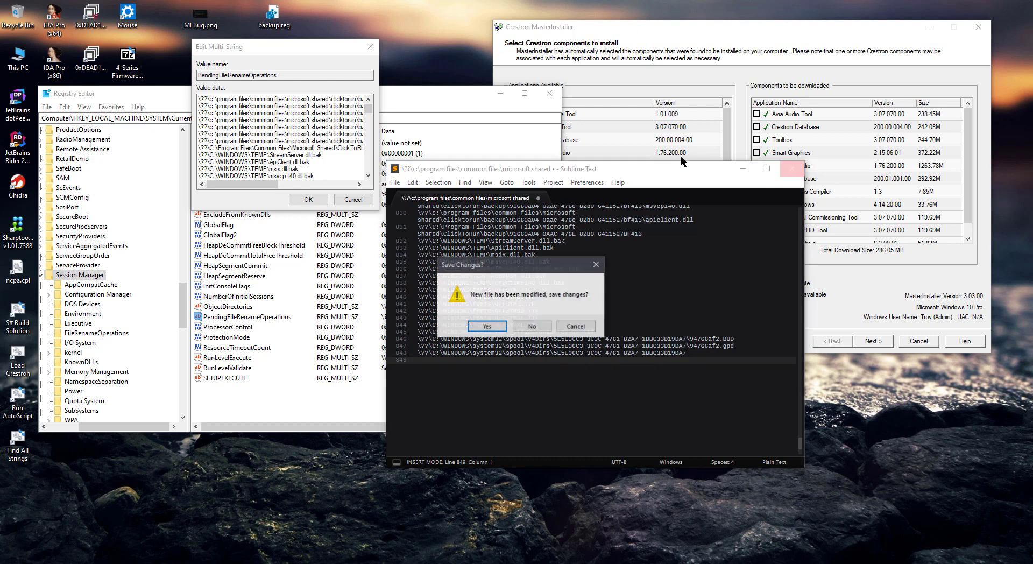
pyautogui.click(532, 326)
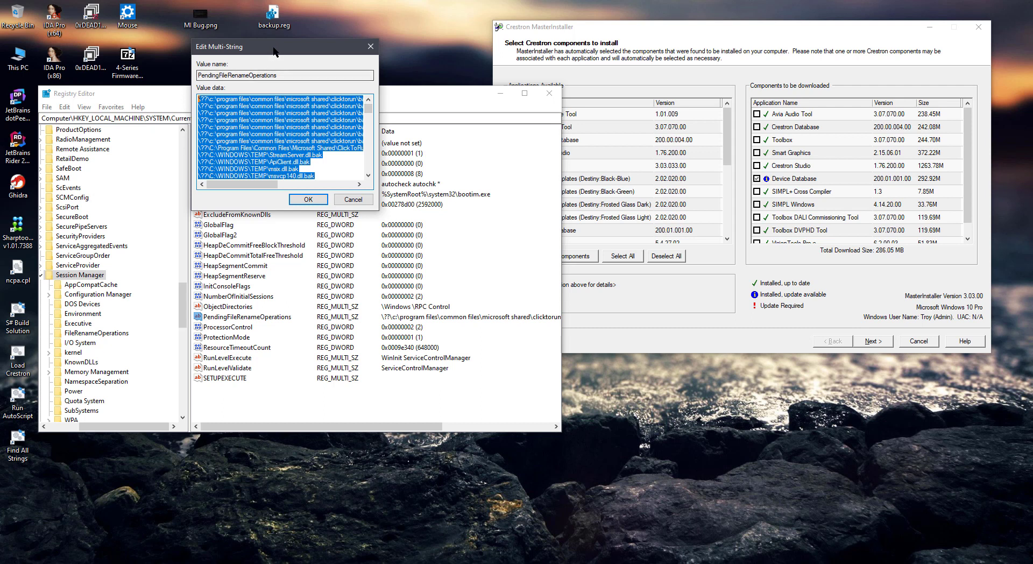
# Close the PendingFileRenameOperations data without changing it and select the Session Manager key
pyautogui.moveTo(368, 48); pyautogui.dragTo(457, 59)
pyautogui.click(460, 56)
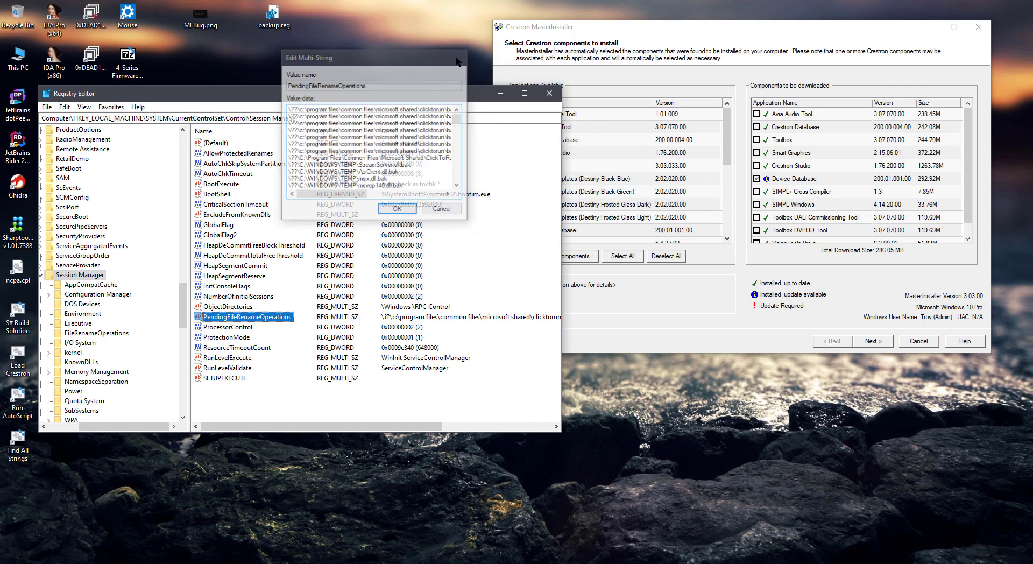
pyautogui.click(236, 310)
pyautogui.click(235, 315)
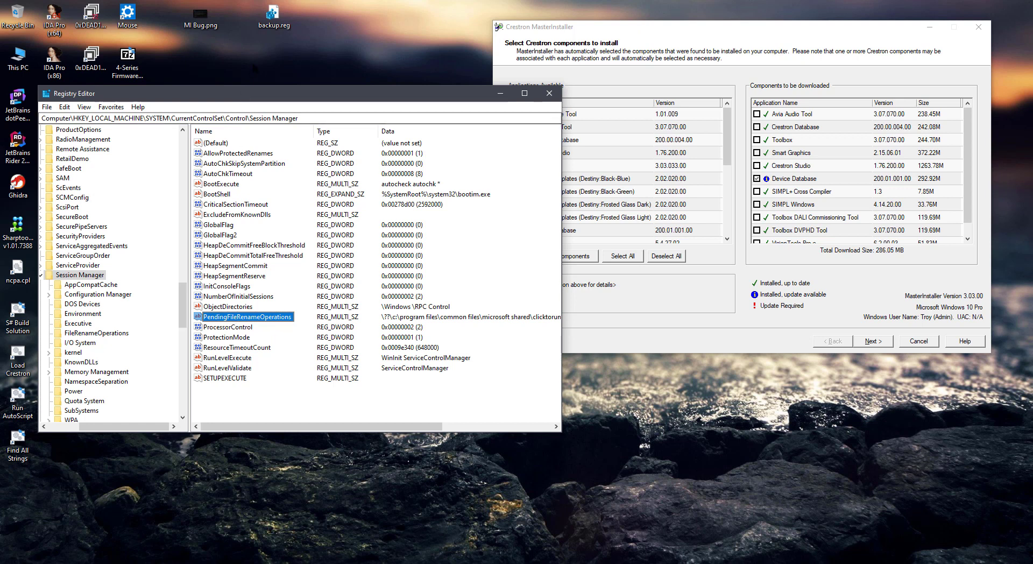
pyautogui.click(79, 276)
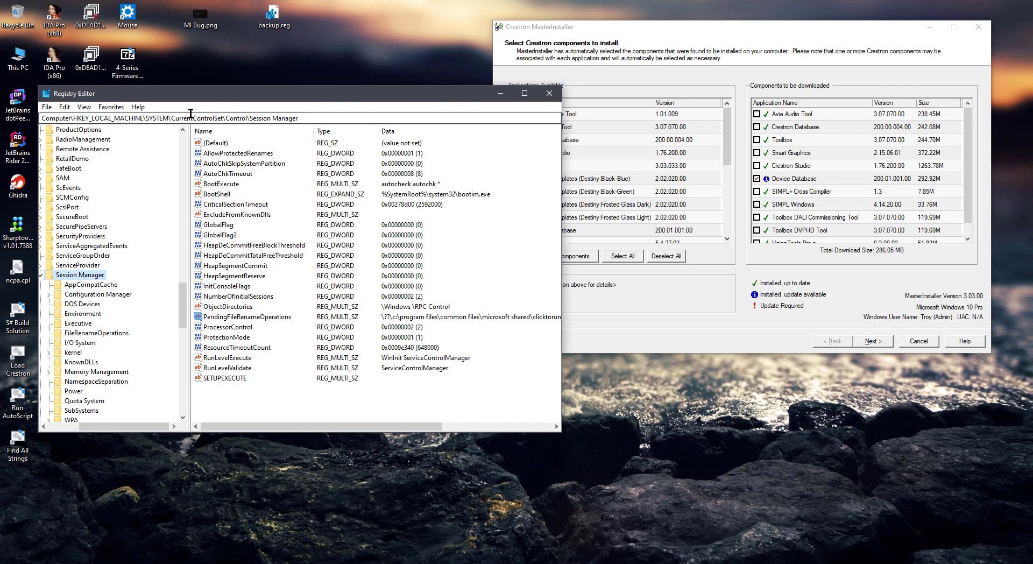
# Open the desktop file backup.reg in Sublime Text and check its PendingFileRenameOperations entry, placing the window beside the registry values
pyautogui.doubleClick(266, 24)
pyautogui.rightClick(272, 16)
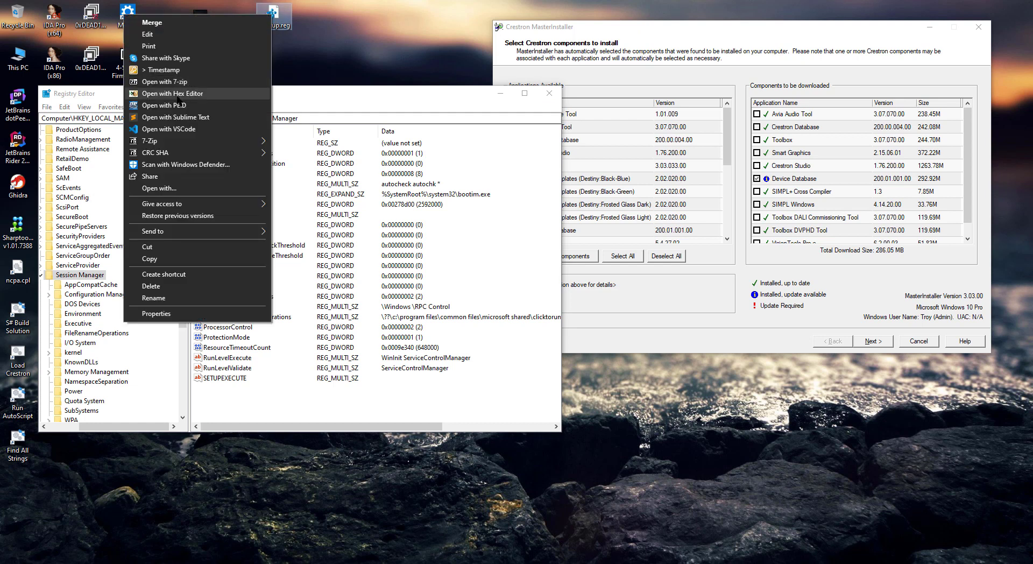
pyautogui.click(176, 122)
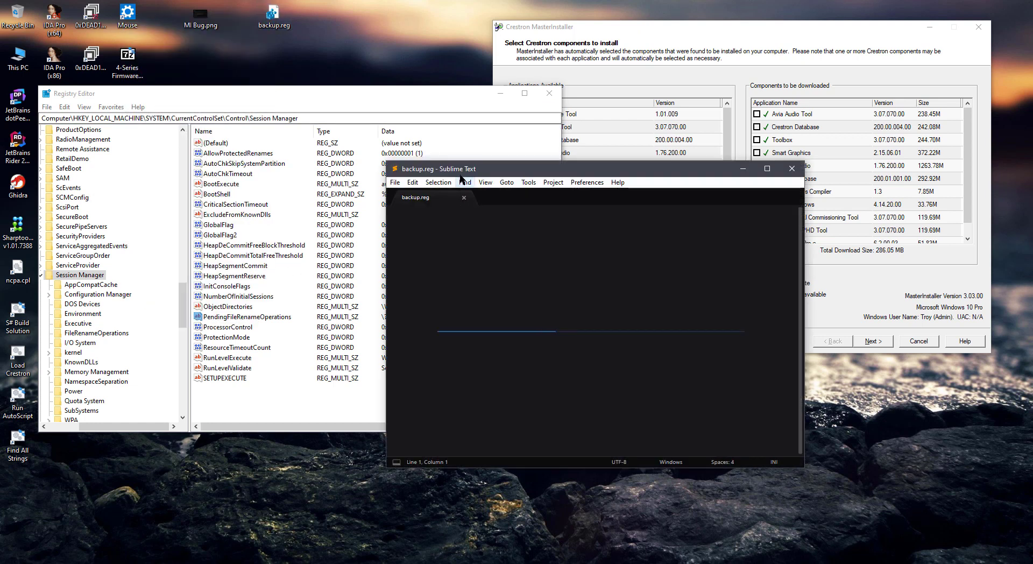
pyautogui.moveTo(466, 172); pyautogui.dragTo(456, 126)
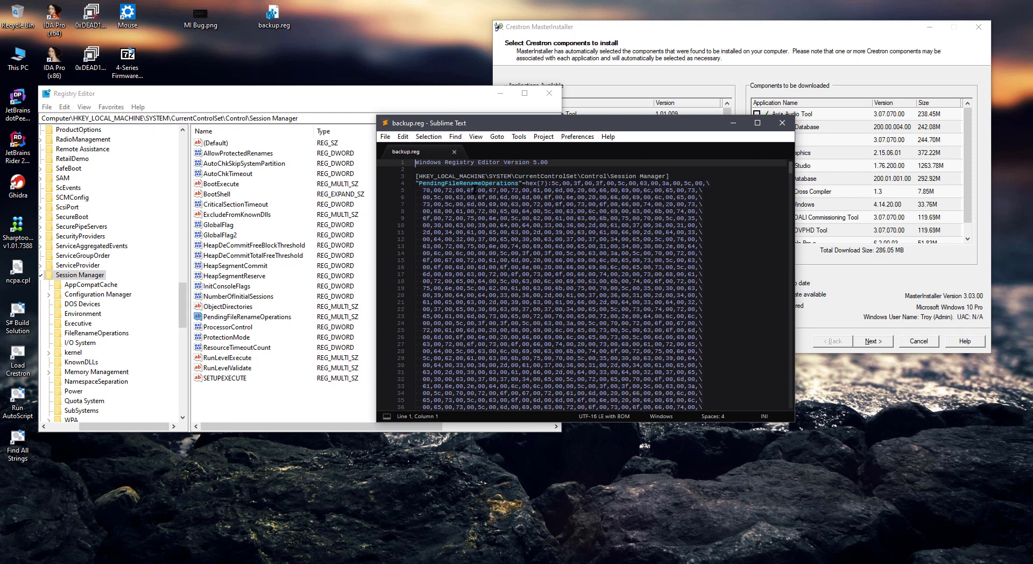
pyautogui.moveTo(416, 183); pyautogui.dragTo(522, 183)
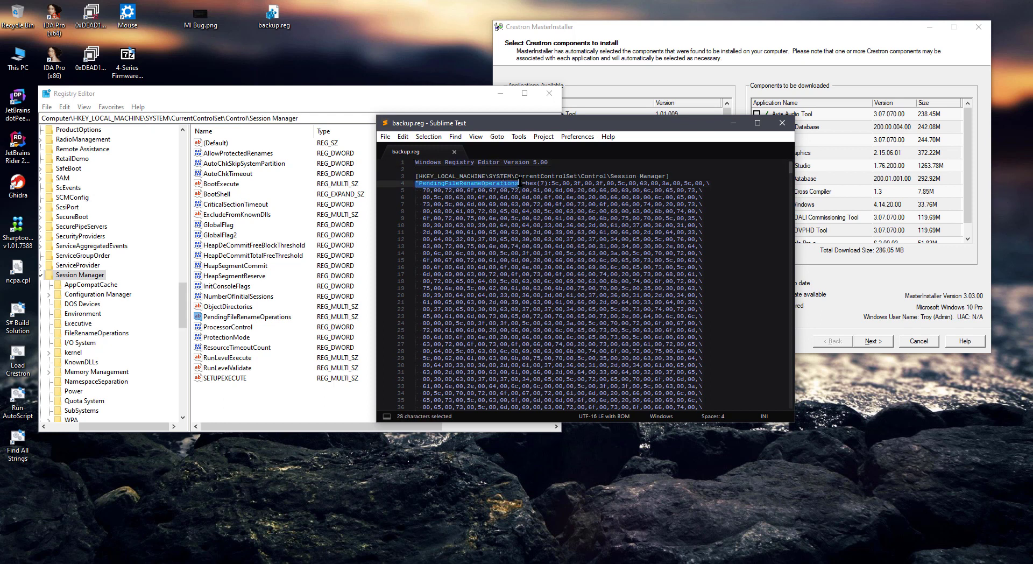
pyautogui.moveTo(501, 130); pyautogui.dragTo(601, 129)
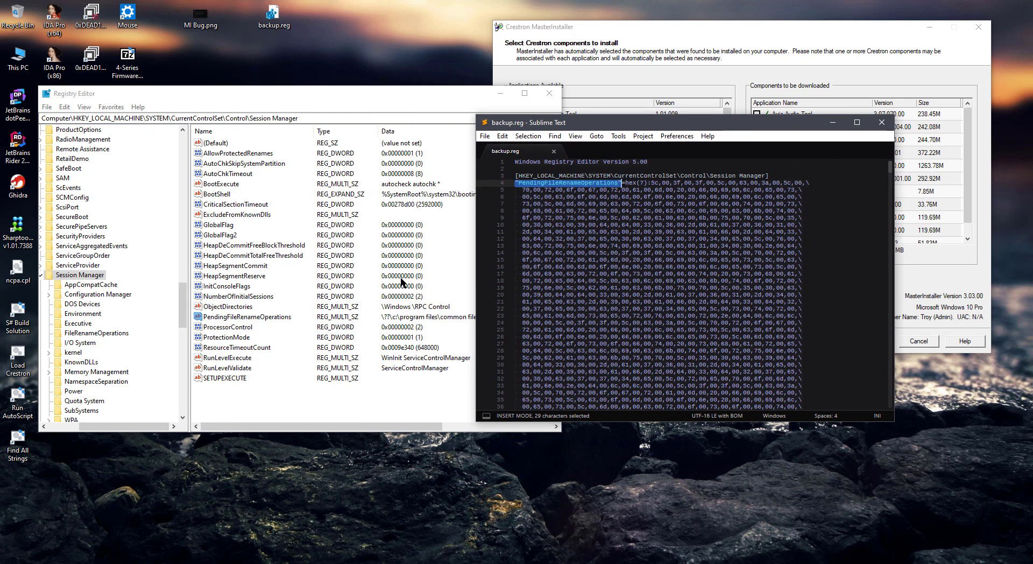
pyautogui.click(680, 246)
# Open the binary data of PendingFileRenameOperations and arrange it beside the hex text of backup.reg
pyautogui.rightClick(256, 318)
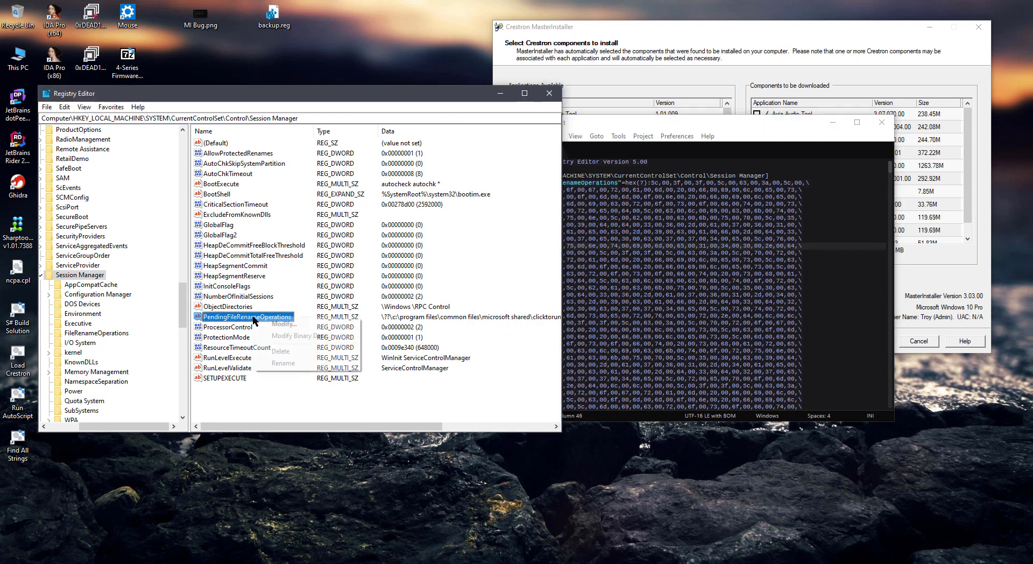
pyautogui.click(295, 335)
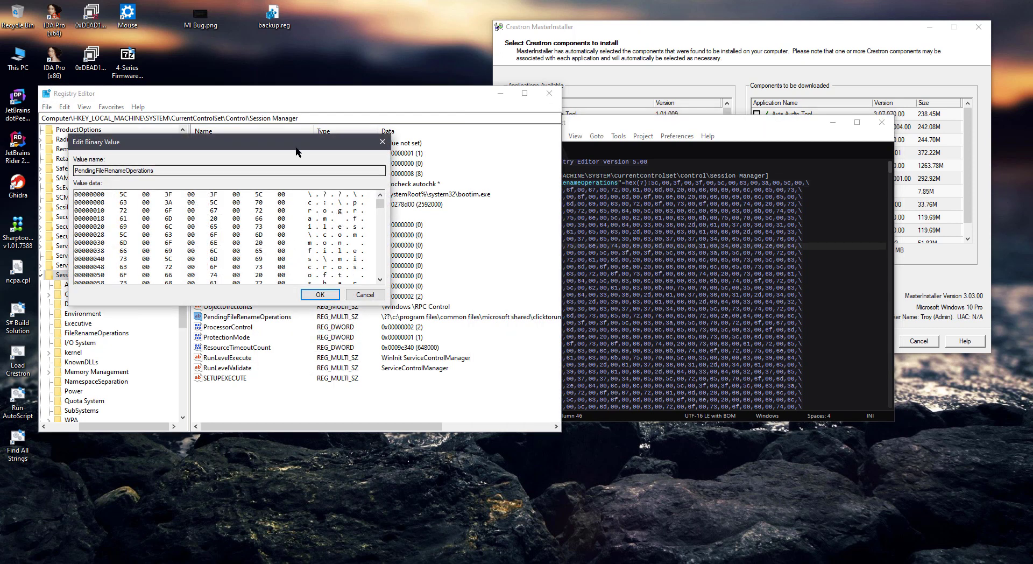
pyautogui.moveTo(680, 225); pyautogui.dragTo(683, 225)
pyautogui.moveTo(641, 124); pyautogui.dragTo(655, 106)
pyautogui.click(655, 205)
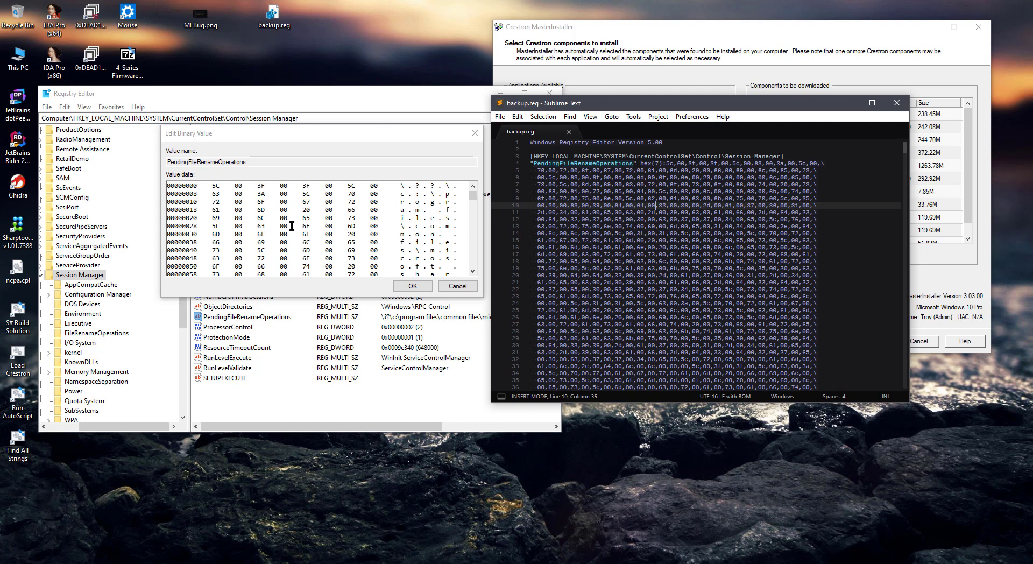
pyautogui.click(353, 192)
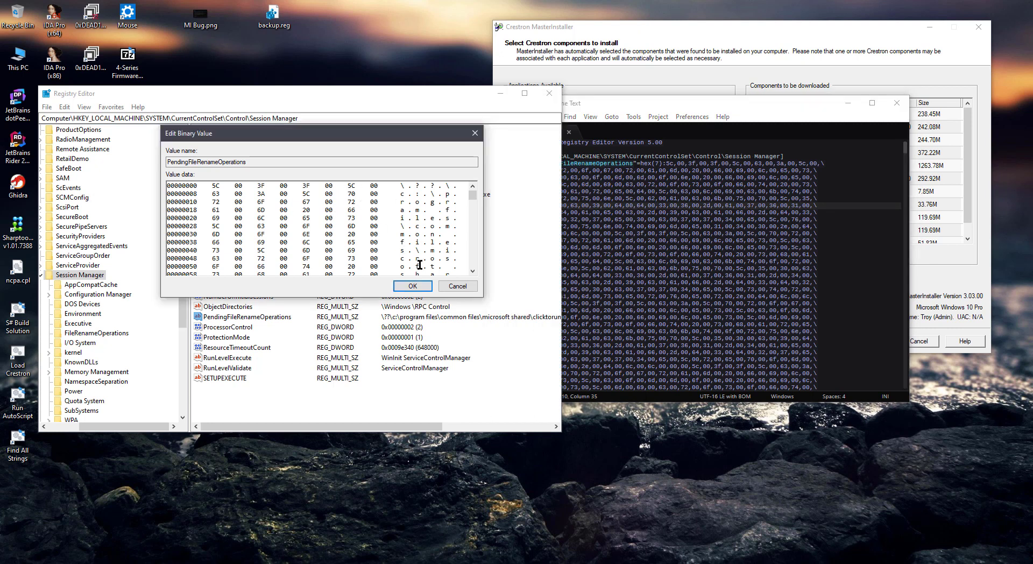
# Inspect the bytes and text of the PendingFileRenameOperations binary data against backup.reg, and close the binary data unchanged
pyautogui.moveTo(397, 185); pyautogui.dragTo(444, 250)
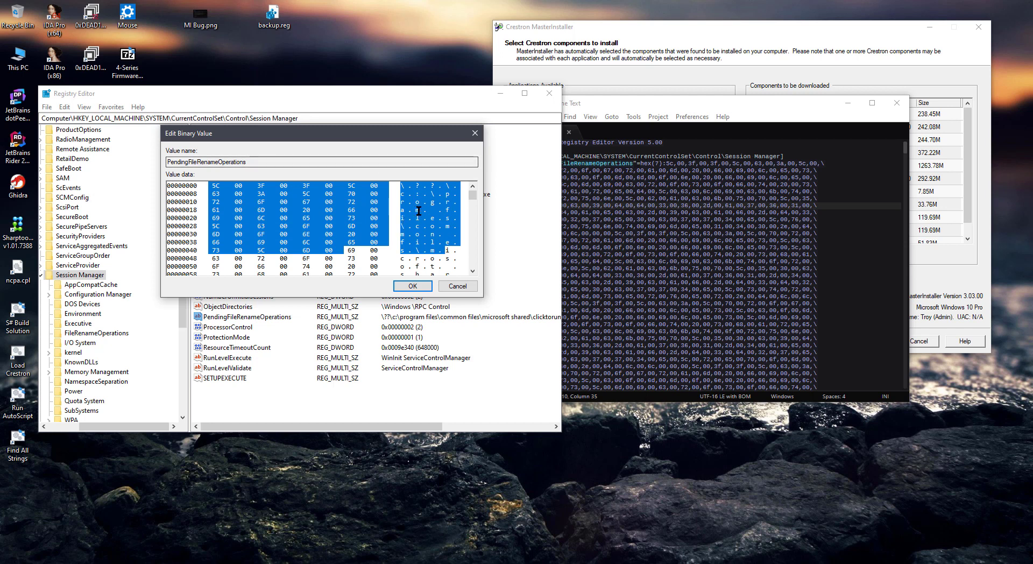
pyautogui.moveTo(474, 195); pyautogui.dragTo(474, 203)
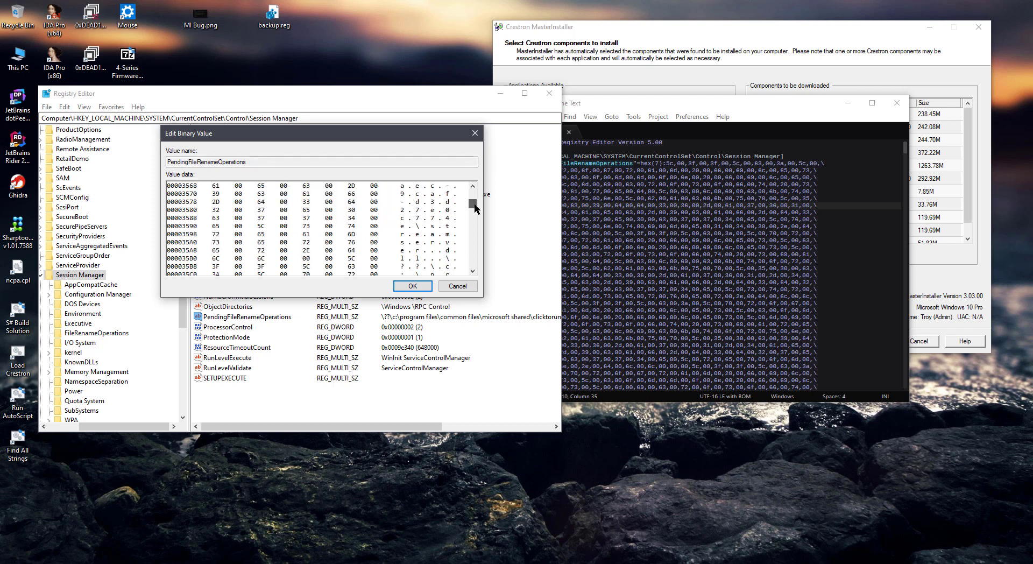
pyautogui.click(442, 234)
pyautogui.click(447, 237)
pyautogui.click(639, 205)
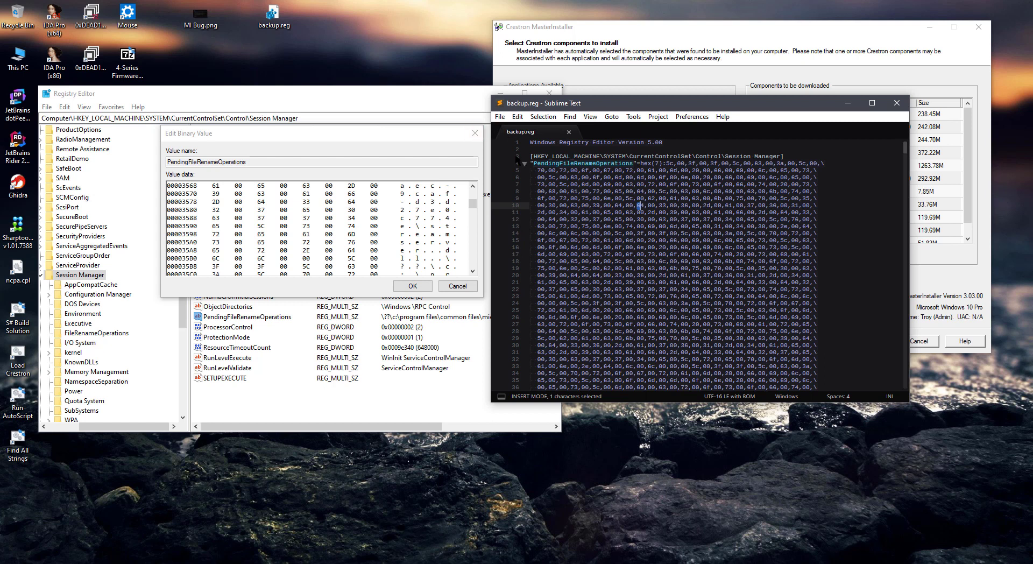
pyautogui.click(475, 133)
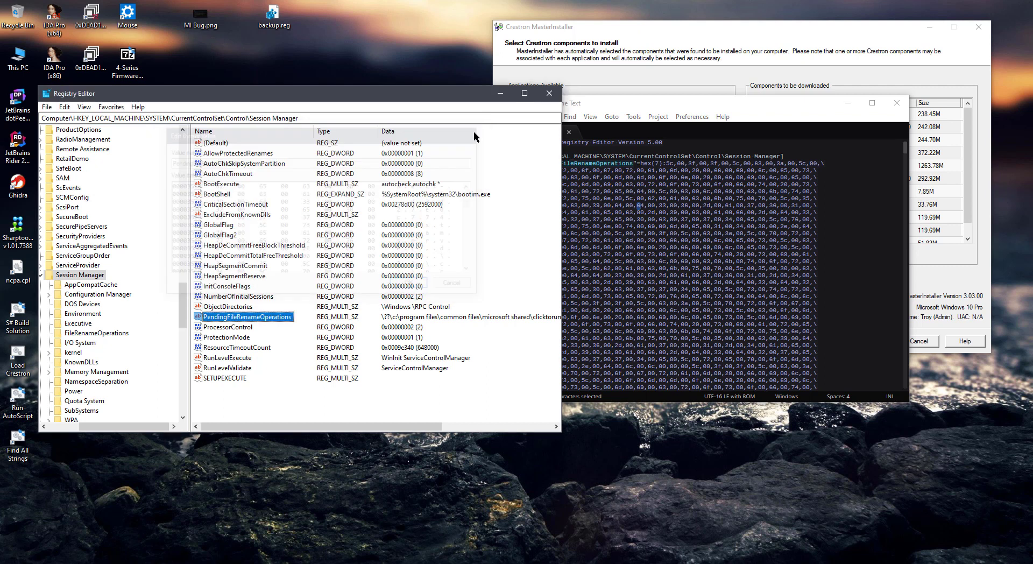
# Delete all entries from the PendingFileRenameOperations multi-string data and save the empty value
pyautogui.doubleClick(247, 317)
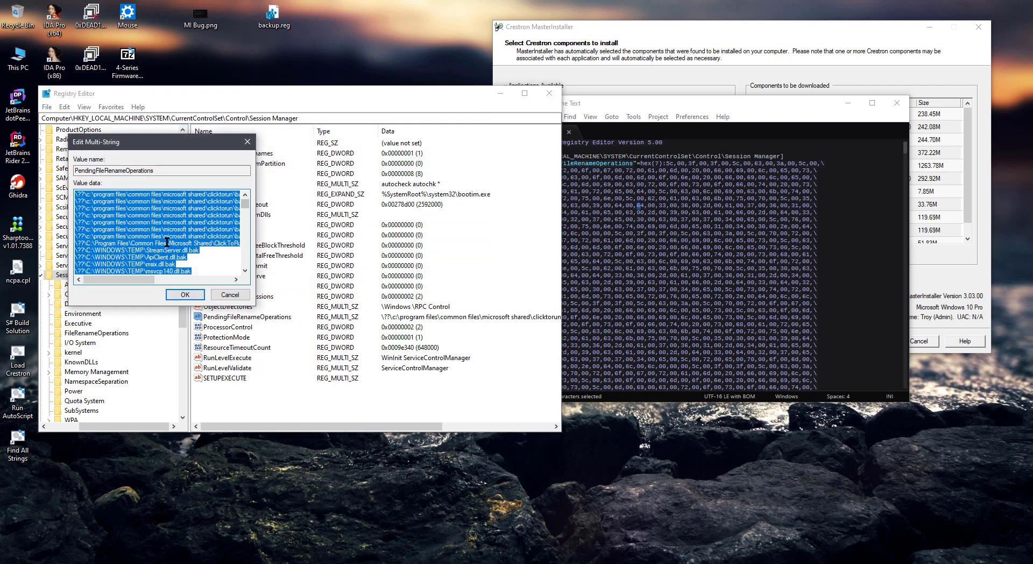
pyautogui.press('Delete')
pyautogui.click(185, 296)
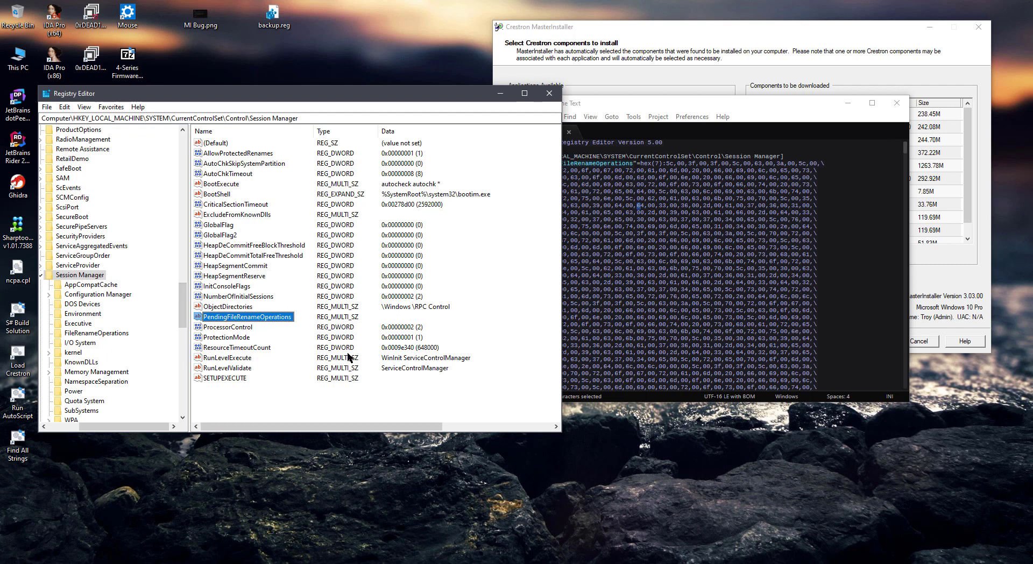
# Proceed with the Device Database update in MasterInstaller to Review and Install, keeping the default folders and agreeing to the license terms
pyautogui.click(619, 36)
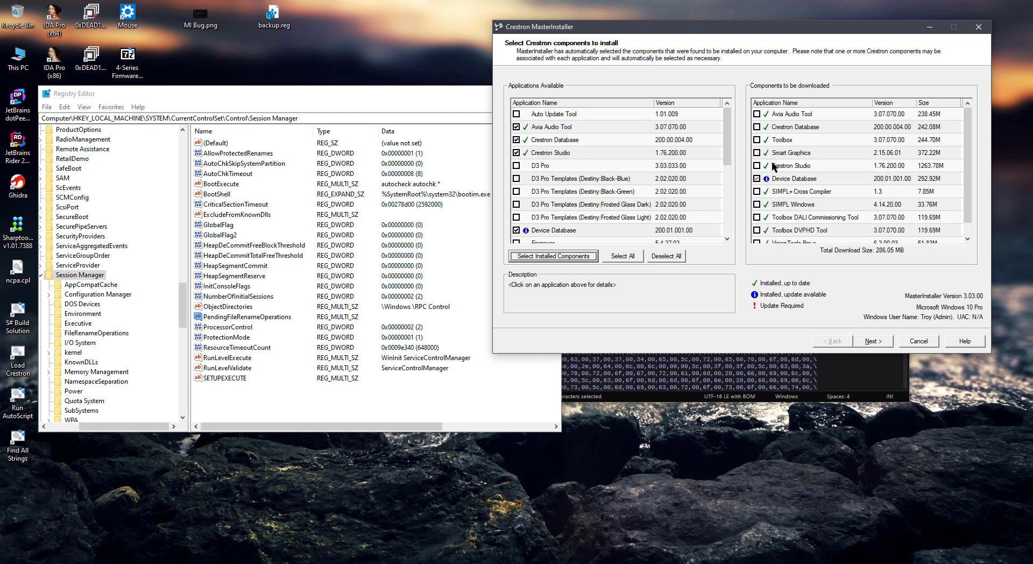
pyautogui.click(561, 232)
pyautogui.moveTo(728, 136)
pyautogui.mouseDown()
pyautogui.moveTo(735, 220)
pyautogui.moveTo(734, 154)
pyautogui.moveTo(723, 145)
pyautogui.mouseUp()
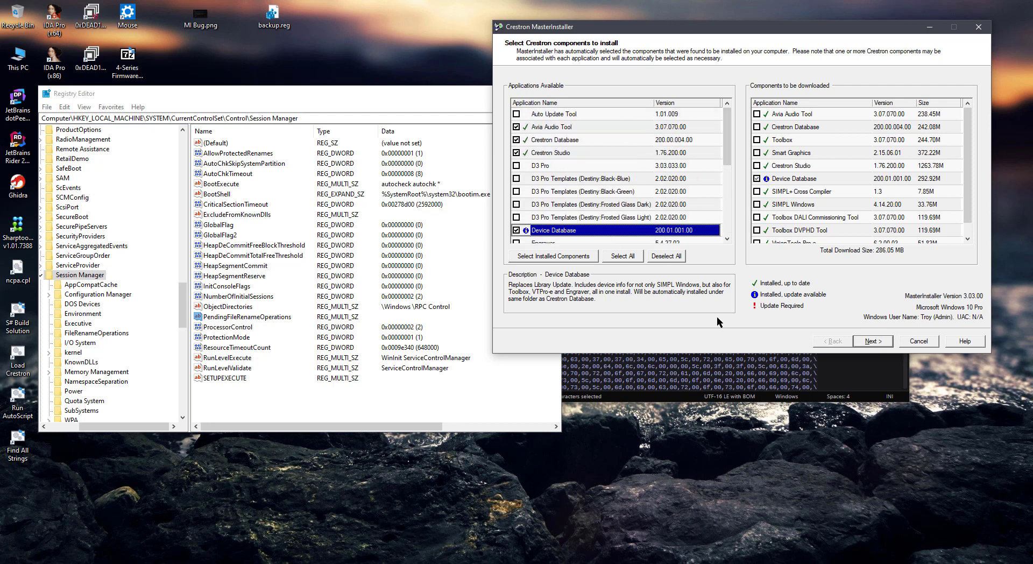
pyautogui.click(872, 341)
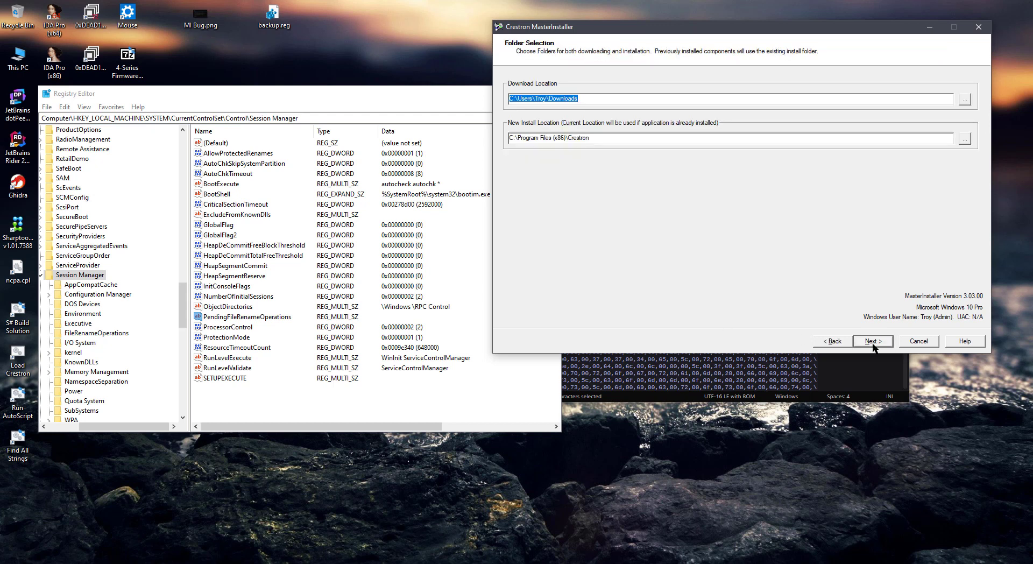
pyautogui.click(872, 341)
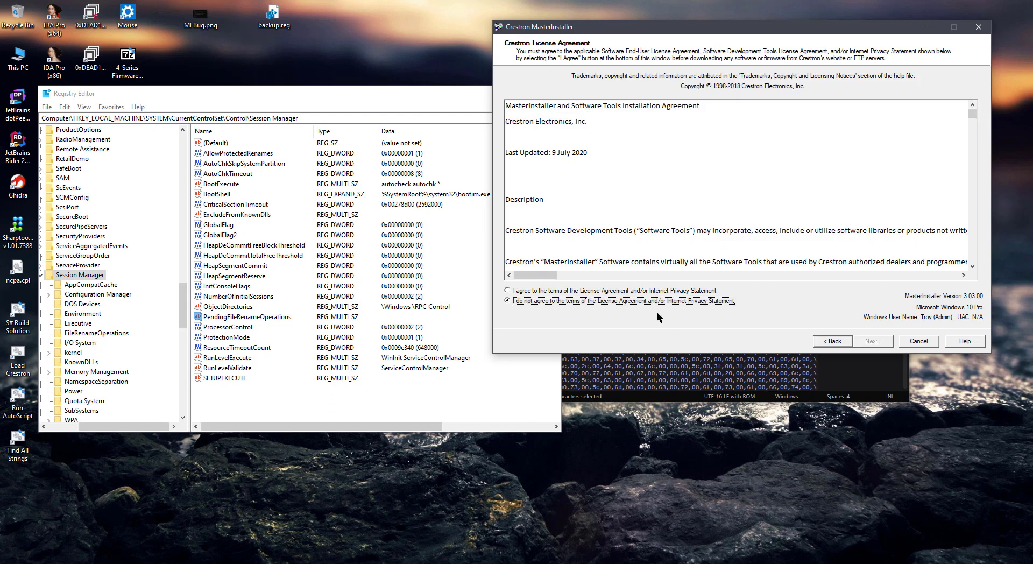
pyautogui.click(663, 291)
pyautogui.click(881, 343)
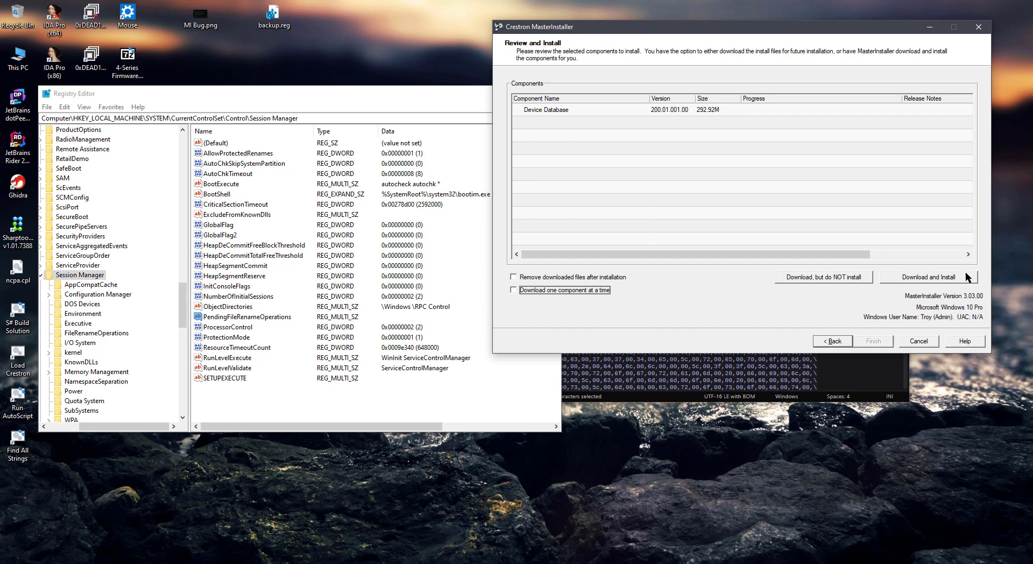
# Start downloading and installing the Device Database, and dismiss the request for FTP site credentials
pyautogui.click(917, 276)
pyautogui.moveTo(719, 129); pyautogui.dragTo(687, 110)
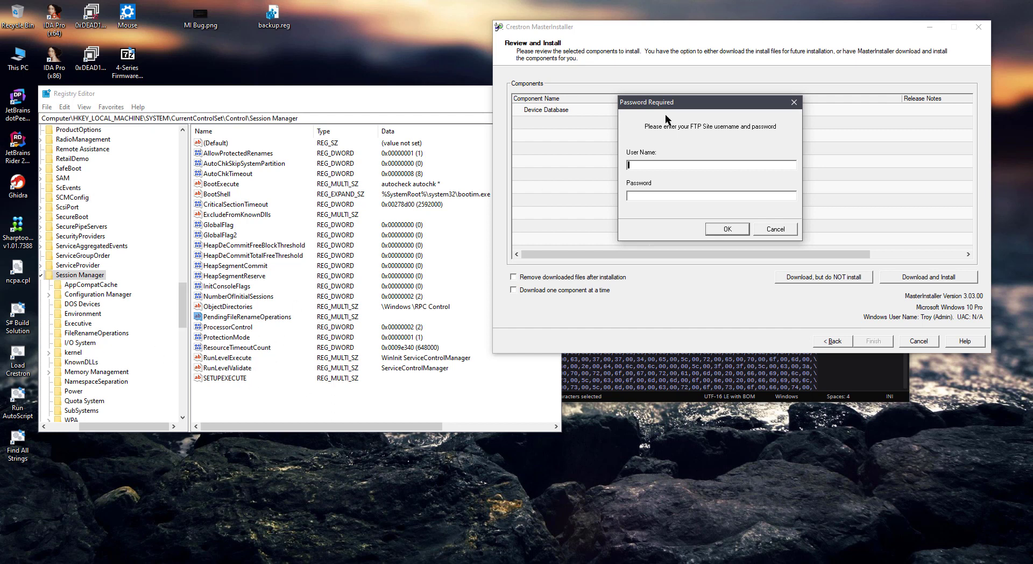
pyautogui.click(794, 103)
# Restore PendingFileRenameOperations by merging backup.reg from the desktop into the registry, confirming the addition
pyautogui.click(271, 321)
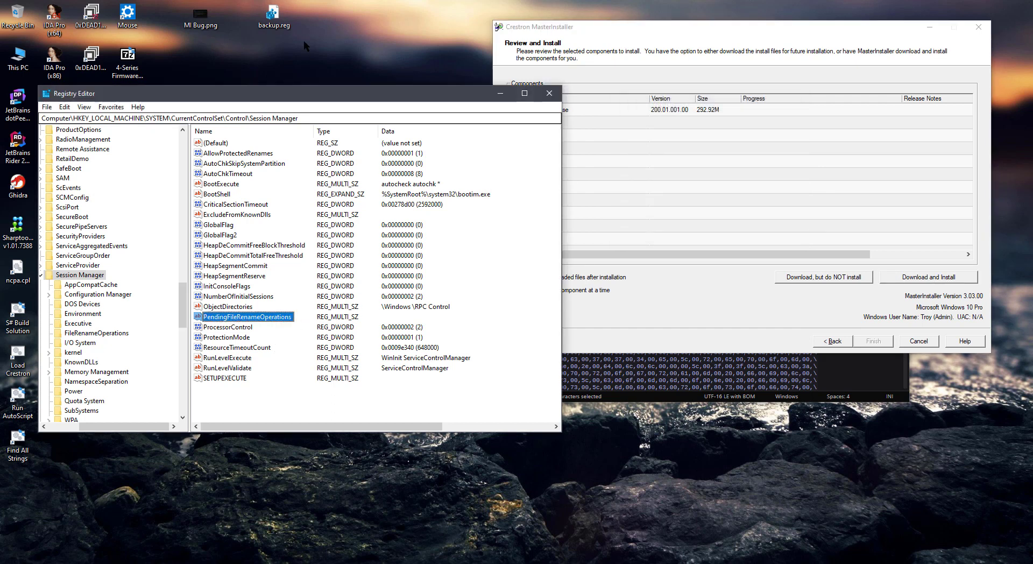
pyautogui.click(273, 17)
pyautogui.doubleClick(273, 16)
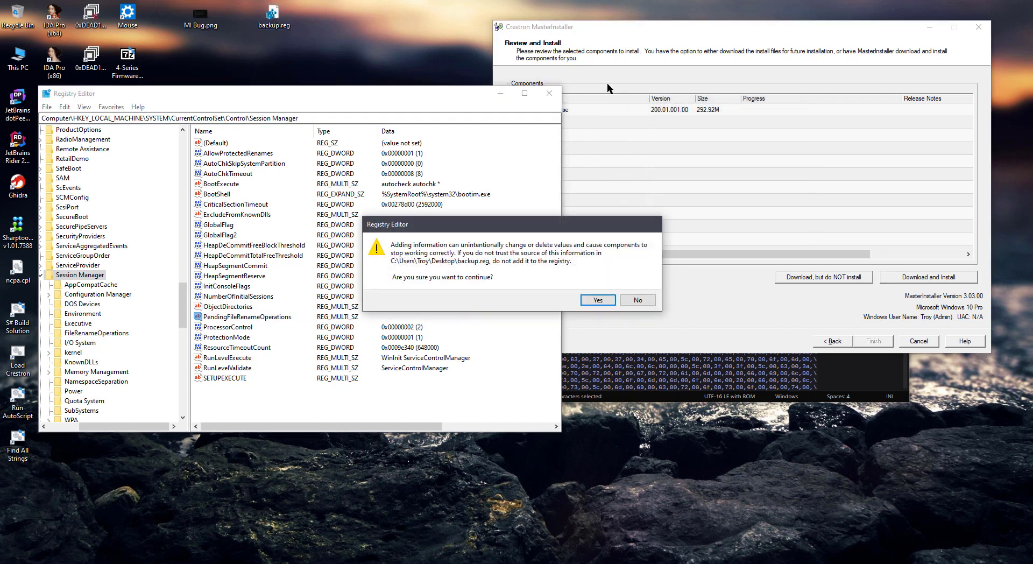
pyautogui.moveTo(481, 226); pyautogui.dragTo(383, 186)
pyautogui.click(499, 260)
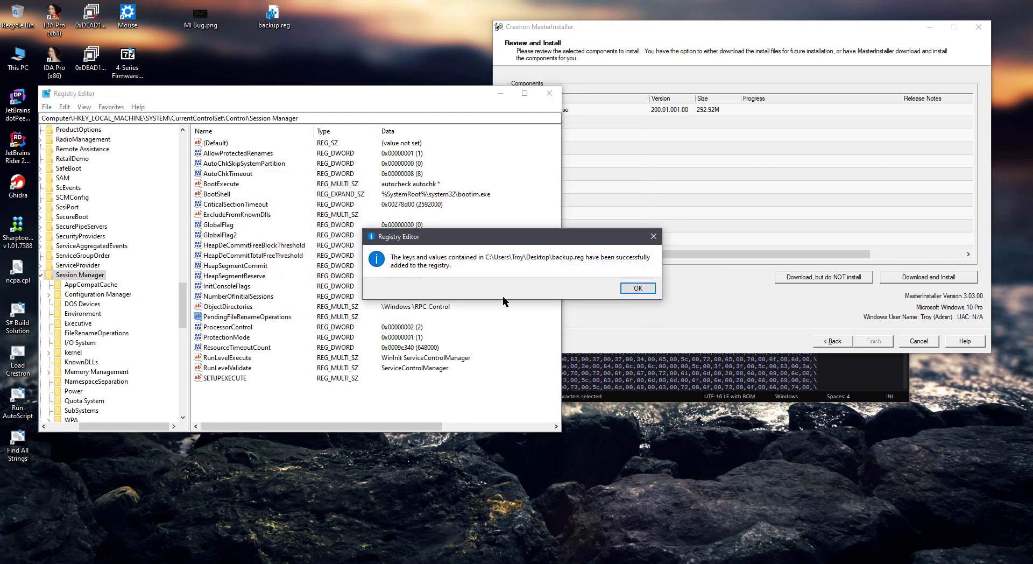
pyautogui.click(635, 287)
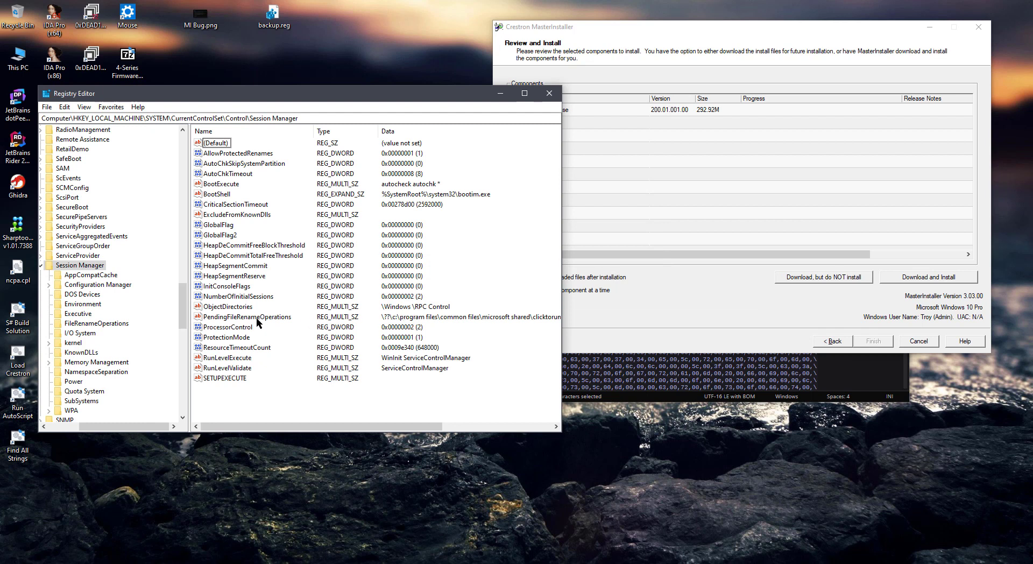
# Check the restored PendingFileRenameOperations data through to its last entries and close it without changes
pyautogui.doubleClick(257, 318)
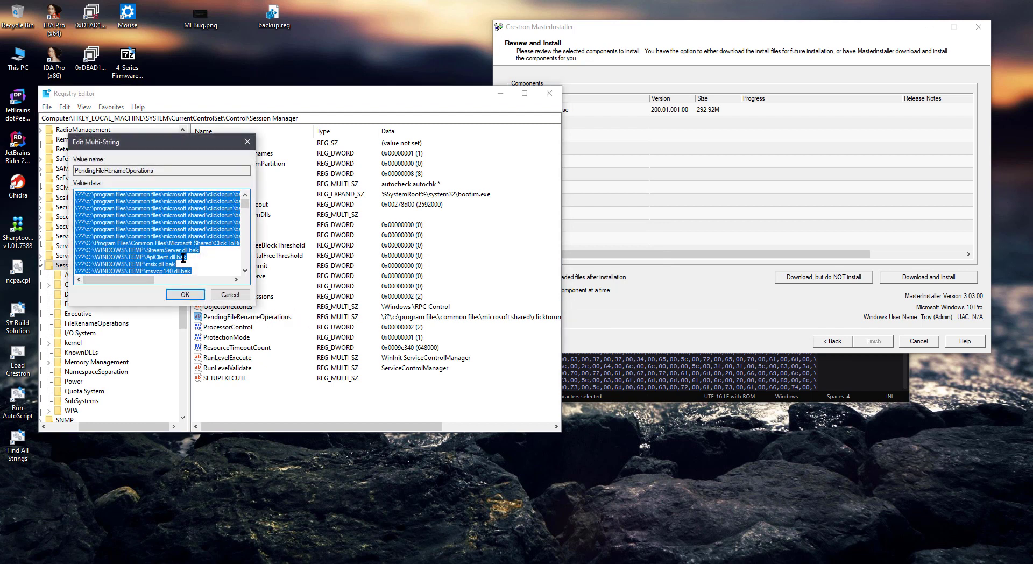
pyautogui.moveTo(244, 209); pyautogui.dragTo(267, 272)
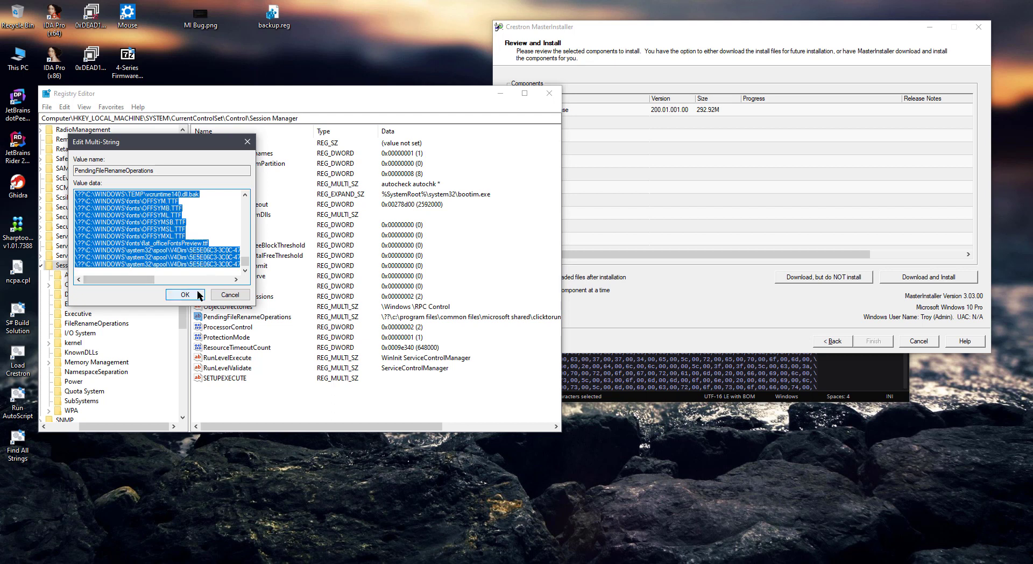
pyautogui.click(230, 295)
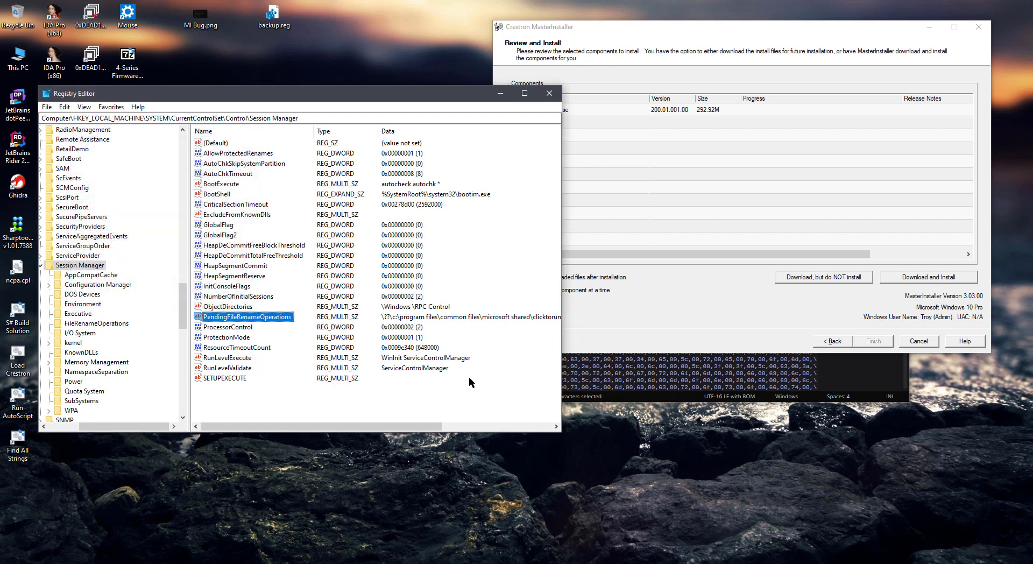
# Retry downloading and installing the Device Database in MasterInstaller, and return to the backup.reg text in Sublime Text
pyautogui.click(904, 277)
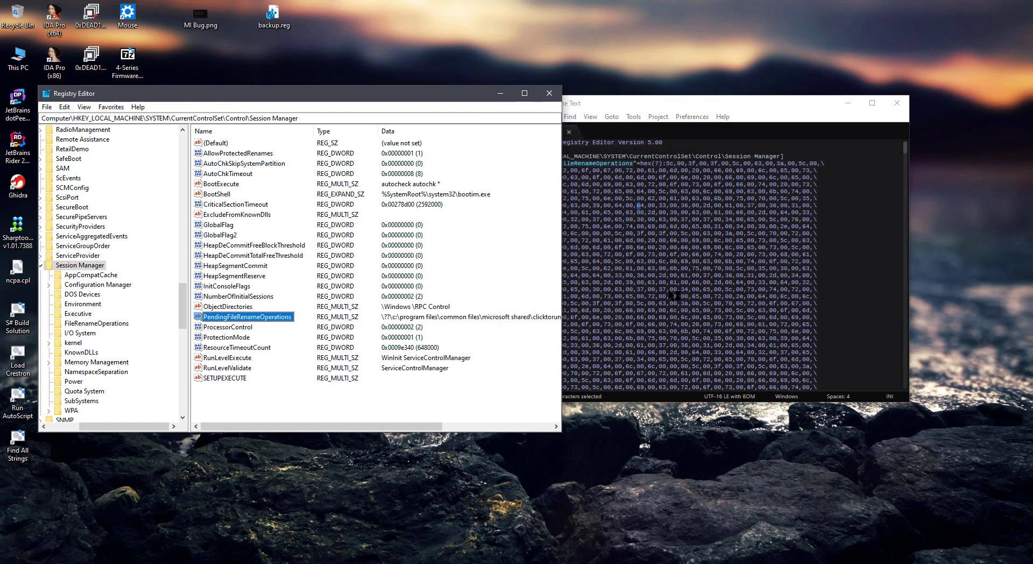
pyautogui.click(659, 277)
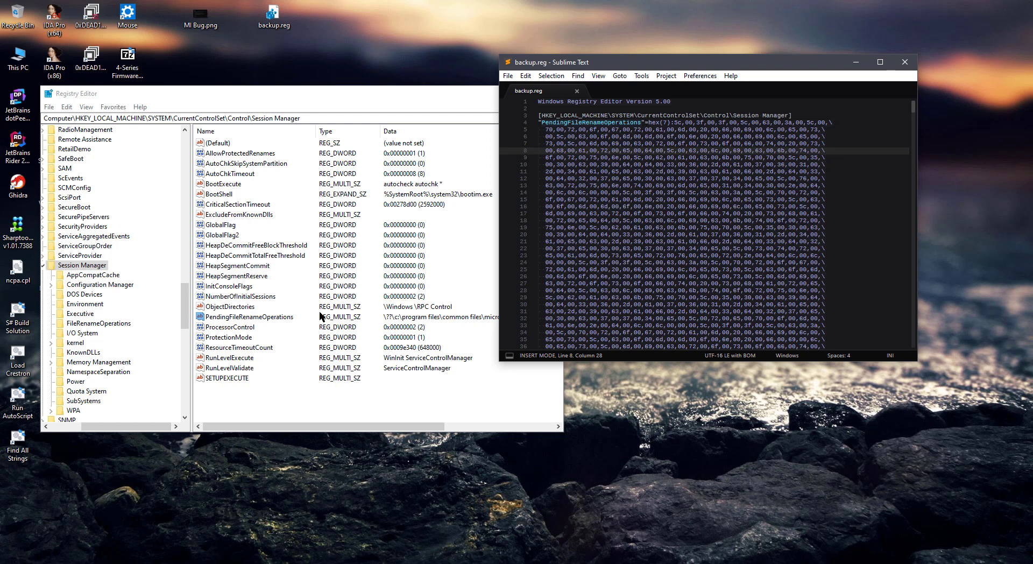
# Reopen the restored PendingFileRenameOperations multi-string data and move its dialog above the registry value list
pyautogui.doubleClick(269, 317)
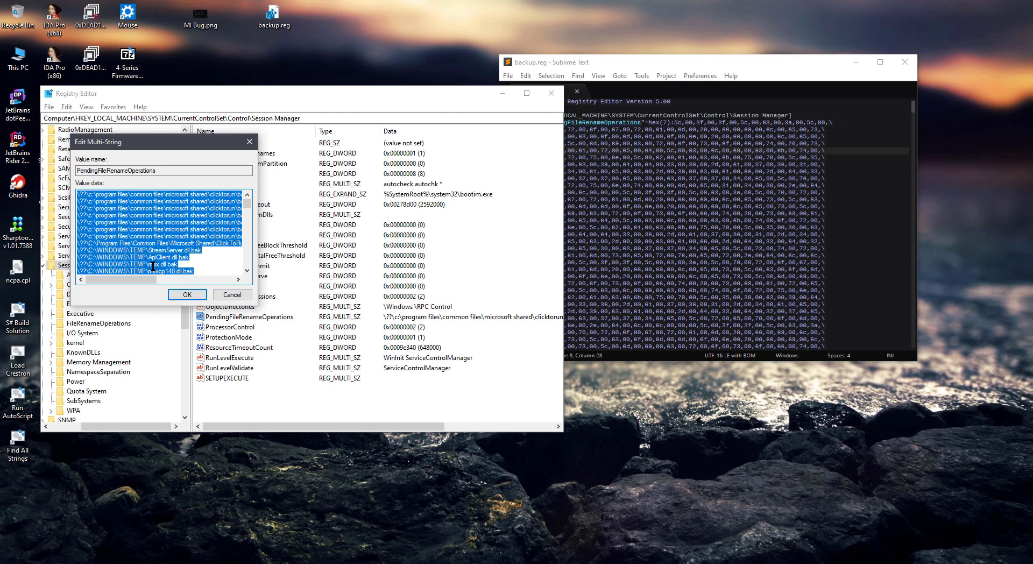
pyautogui.moveTo(161, 143); pyautogui.dragTo(310, 69)
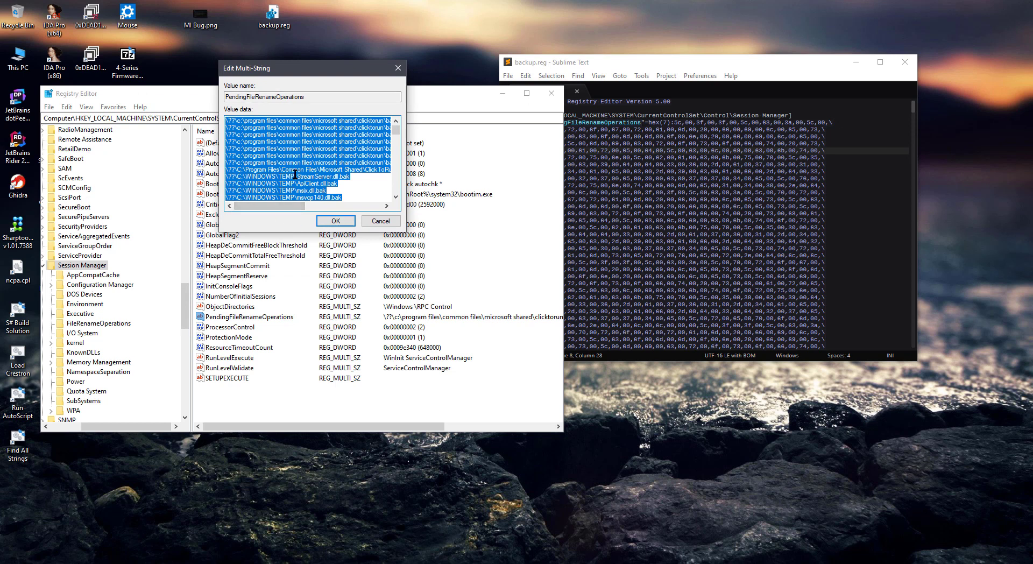
# Close the PendingFileRenameOperations multi-string data without changes and return to the Session Manager value list
pyautogui.click(386, 221)
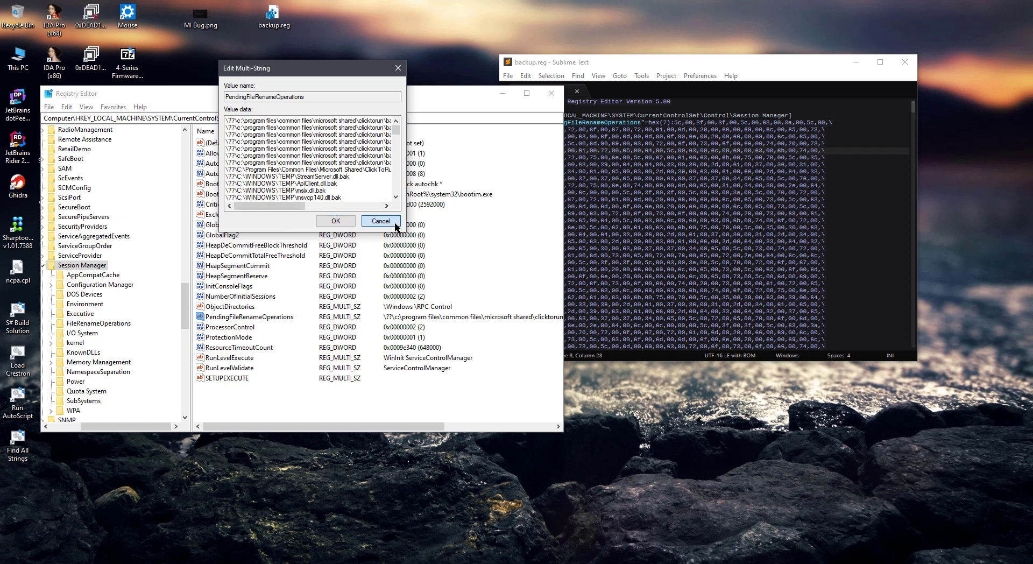
pyautogui.click(398, 319)
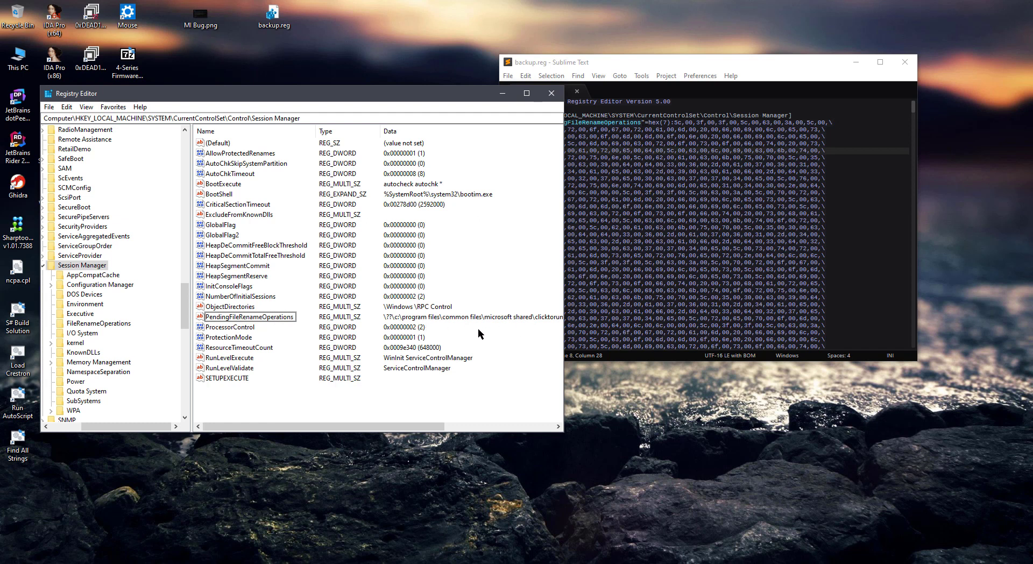
# Reopen the PendingFileRenameOperations data, empty all its entries in the edit dialog, and cancel the edit without saving
pyautogui.doubleClick(283, 319)
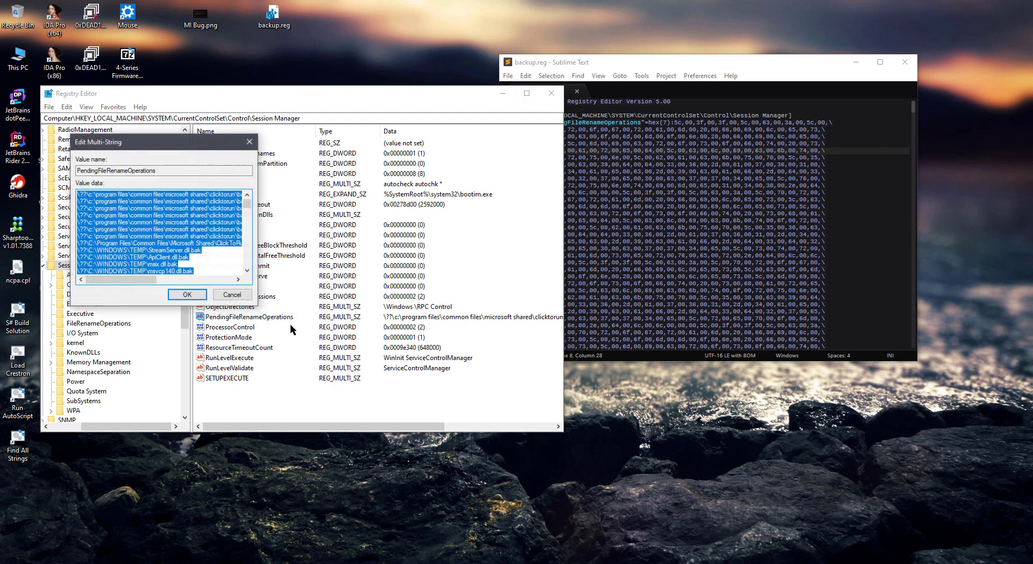
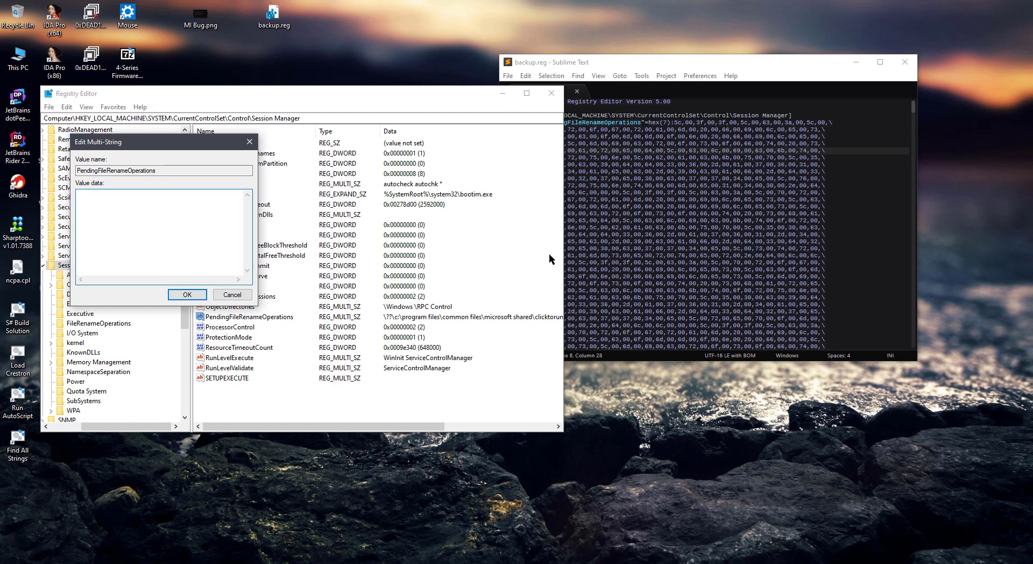
pyautogui.click(242, 299)
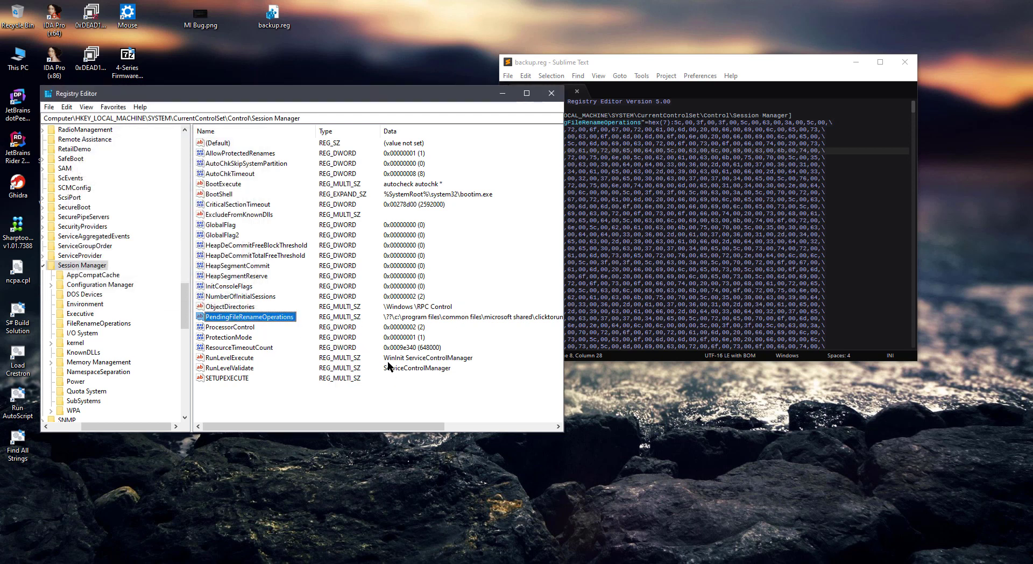
pyautogui.moveTo(276, 100); pyautogui.dragTo(274, 103)
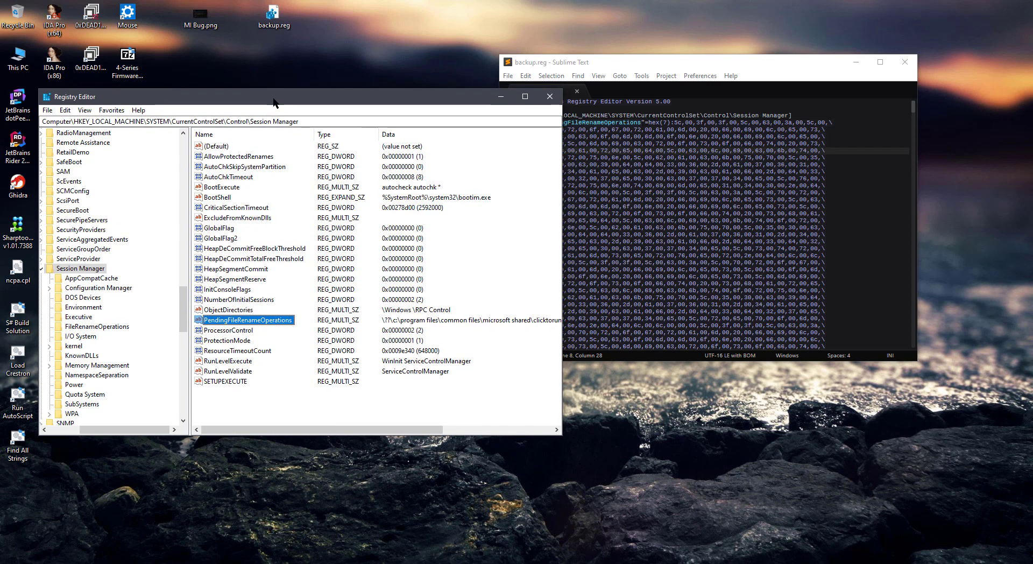